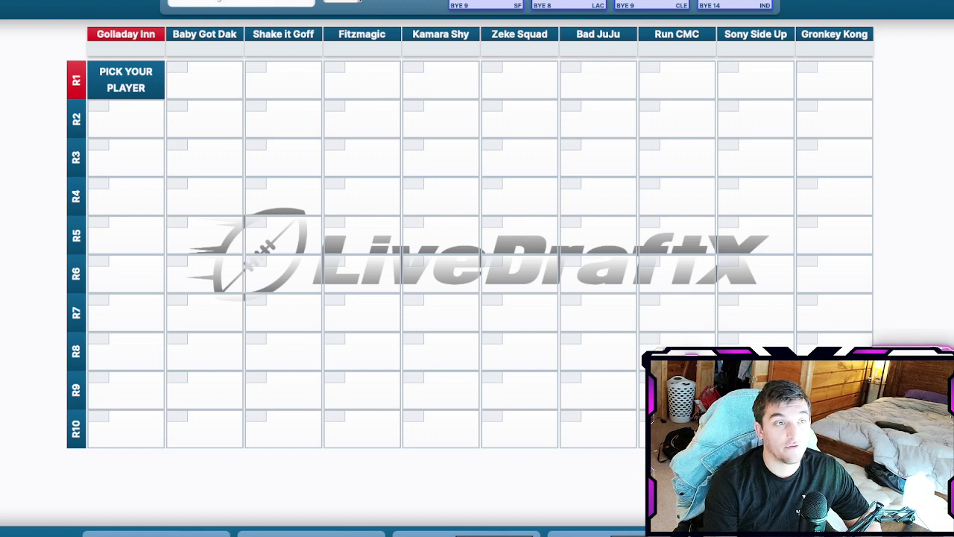
Filter the player pool to WR and draft Justin Jefferson for Golladay Inn and Ja'Marr Chase for Baby Got Dak in round 1.
{"action": "left_click", "coordinate": [355, 3]}
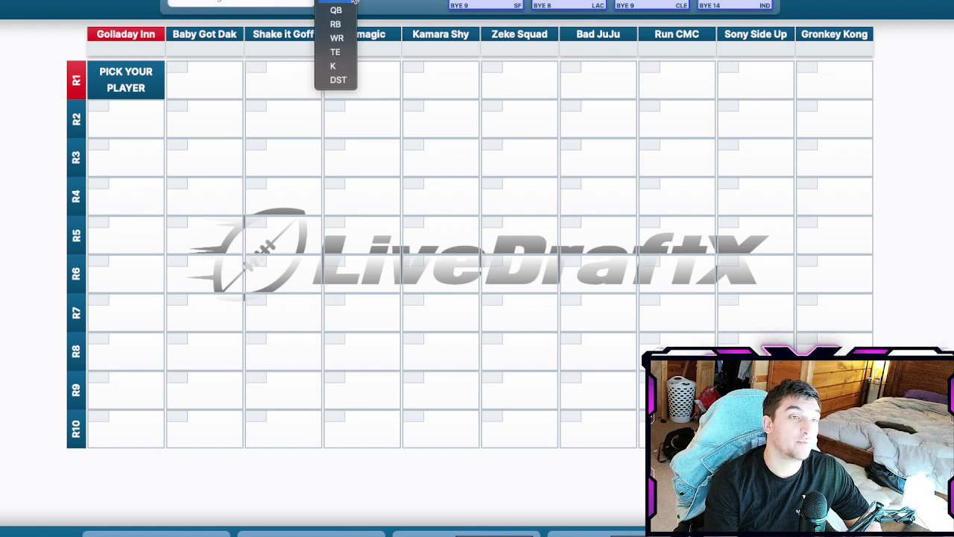
{"action": "left_click", "coordinate": [337, 38]}
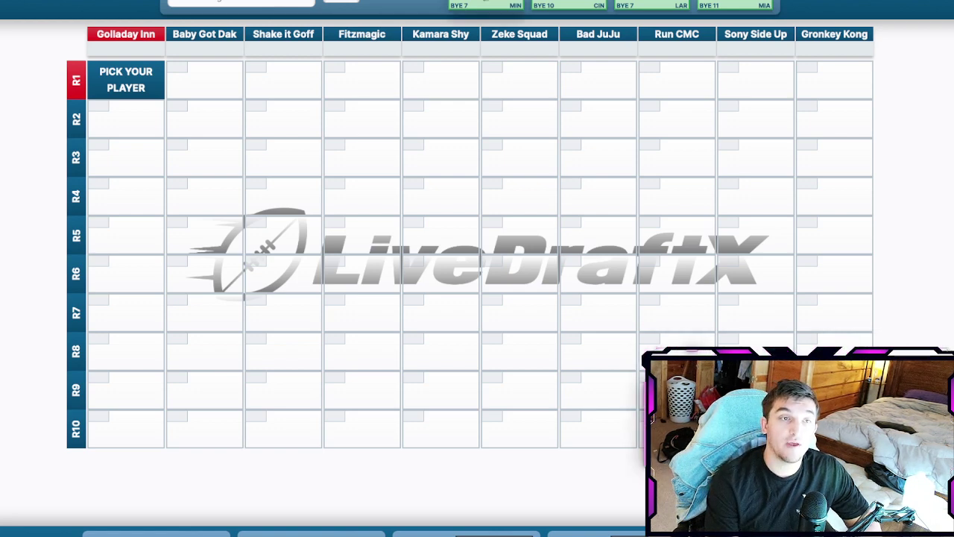
{"action": "left_click_drag", "start_coordinate": [485, 6], "coordinate": [125, 78]}
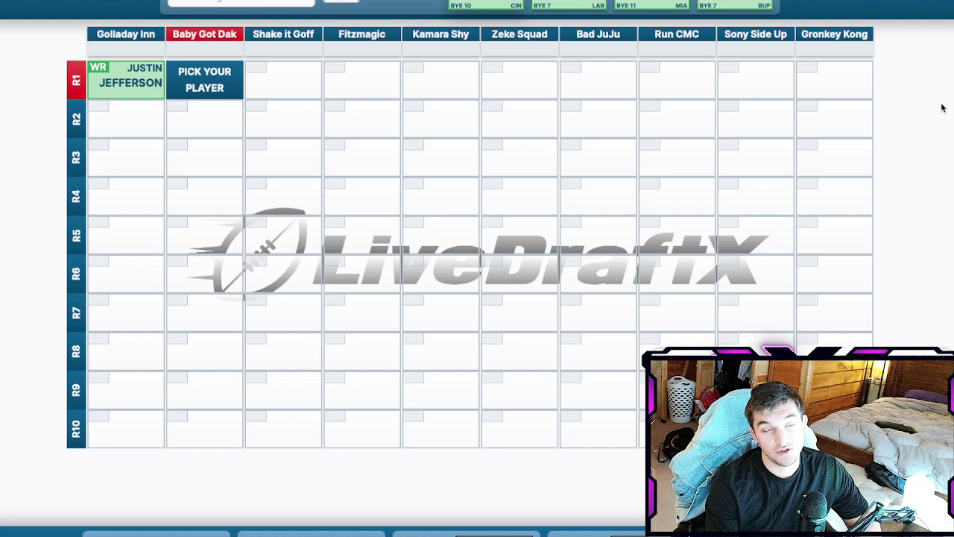
{"action": "left_click_drag", "start_coordinate": [485, 3], "coordinate": [211, 78]}
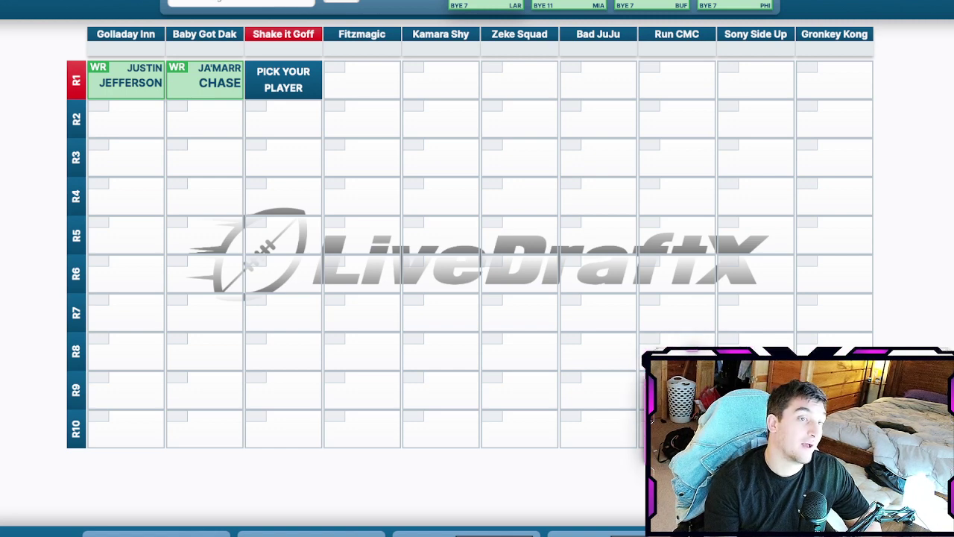
Filter the player pool to RB and draft Christian McCaffrey for Shake it Goff and Austin Ekeler for Fitzmagic in round 1.
{"action": "left_click", "coordinate": [341, 2]}
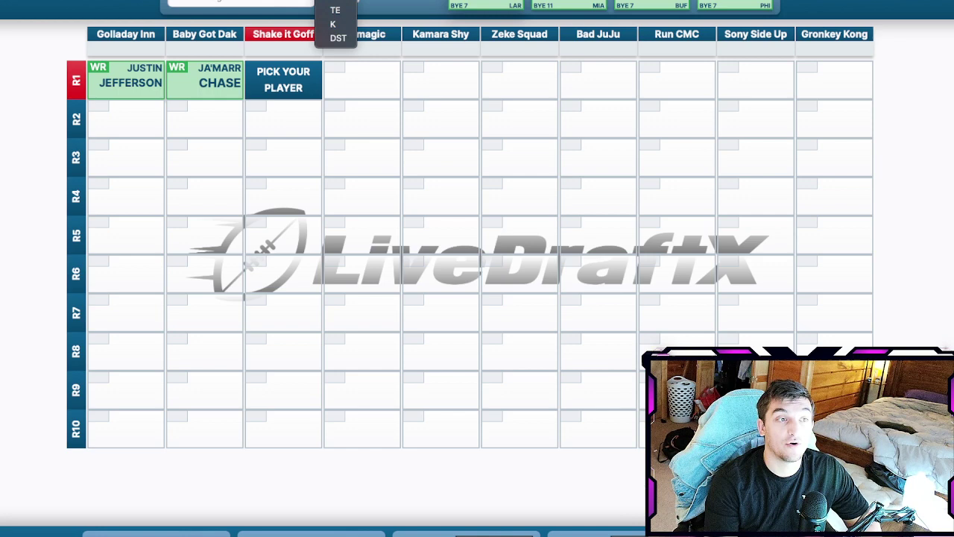
{"action": "left_click", "coordinate": [339, 4]}
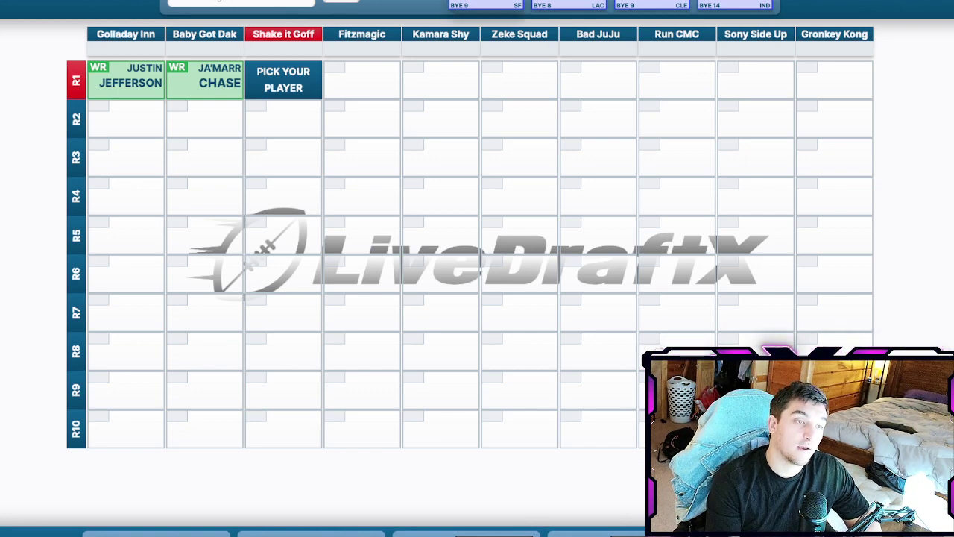
{"action": "left_click_drag", "start_coordinate": [485, 6], "coordinate": [276, 83]}
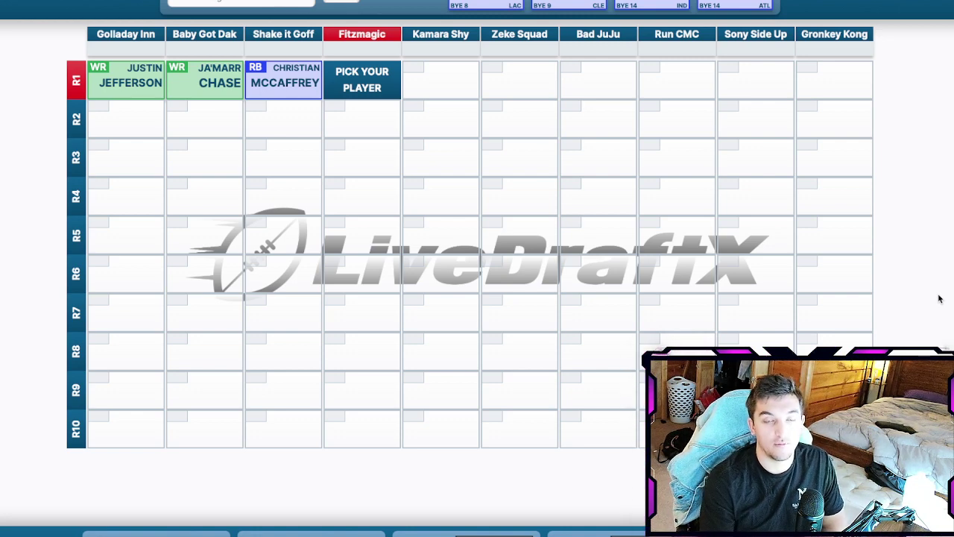
{"action": "left_click_drag", "start_coordinate": [504, 3], "coordinate": [380, 80]}
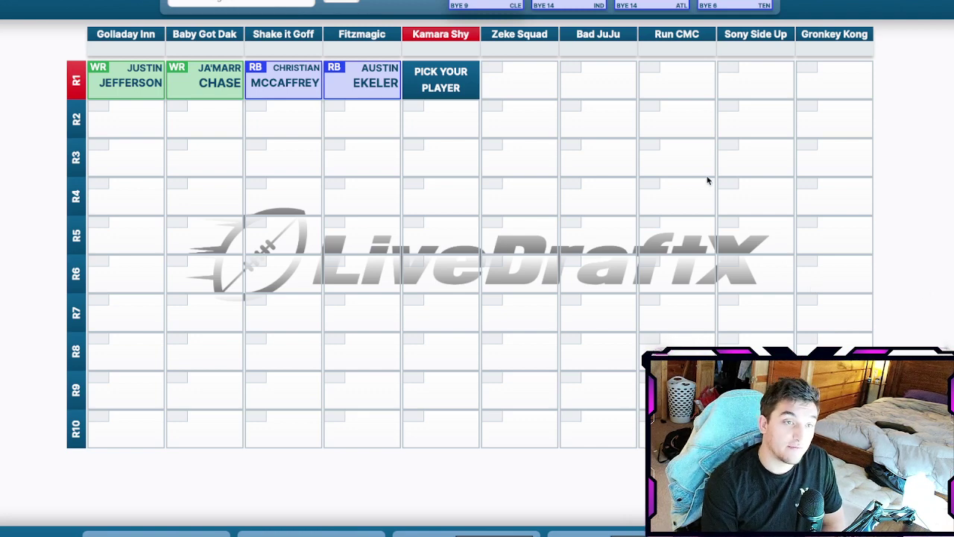
Filter the player pool to WR and draft Cooper Kupp for Kamara Shy in round 1.
{"action": "left_click", "coordinate": [342, 1]}
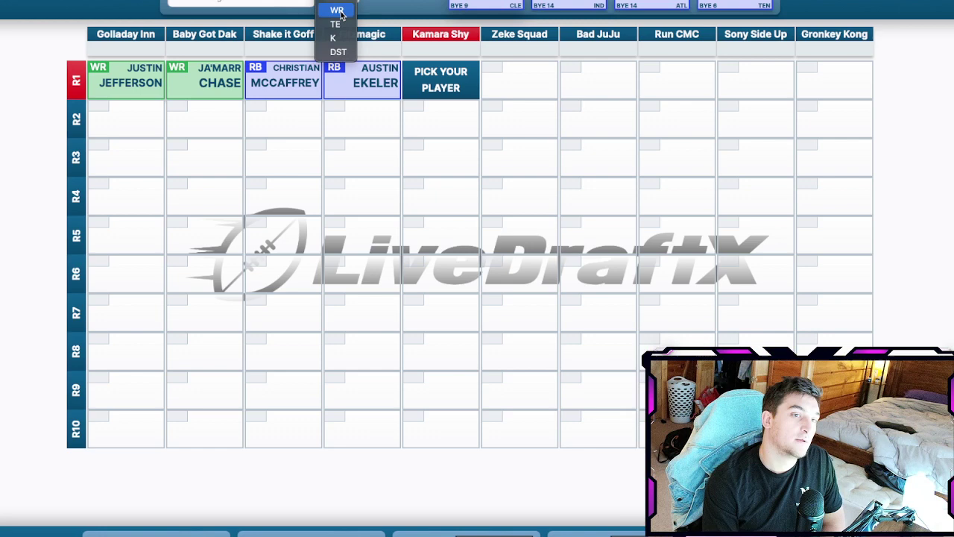
{"action": "left_click", "coordinate": [338, 11]}
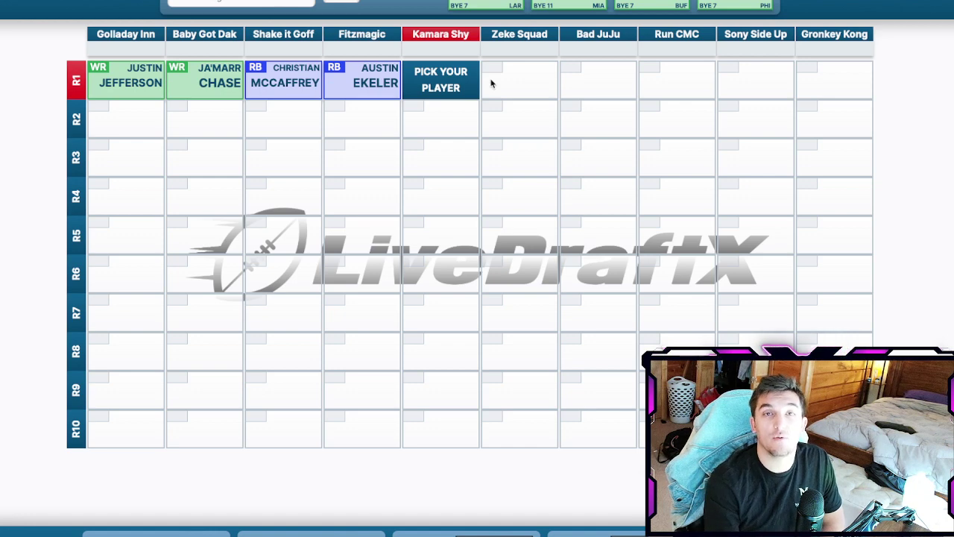
{"action": "left_click_drag", "start_coordinate": [485, 16], "coordinate": [446, 79]}
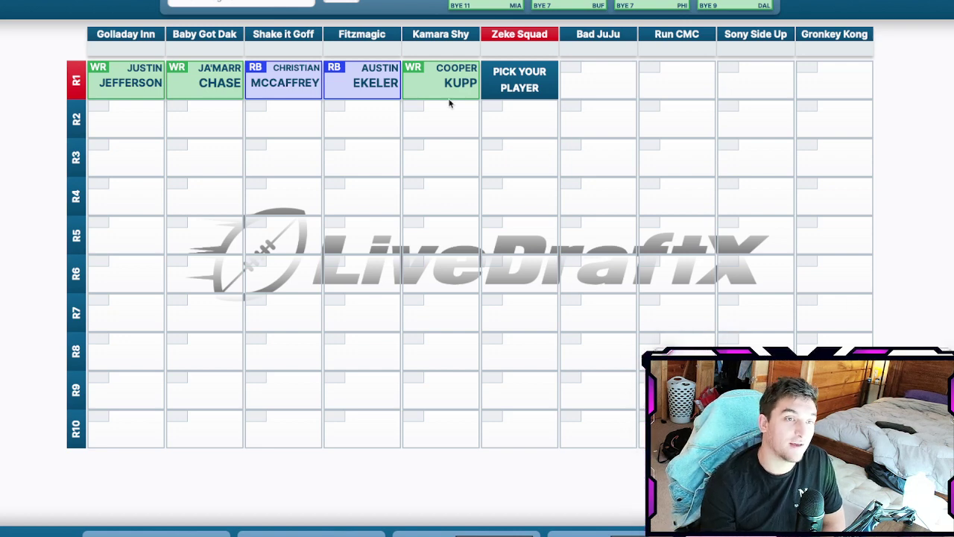
Filter the player pool to TE and draft Travis Kelce for Zeke Squad in round 1.
{"action": "left_click", "coordinate": [338, 4]}
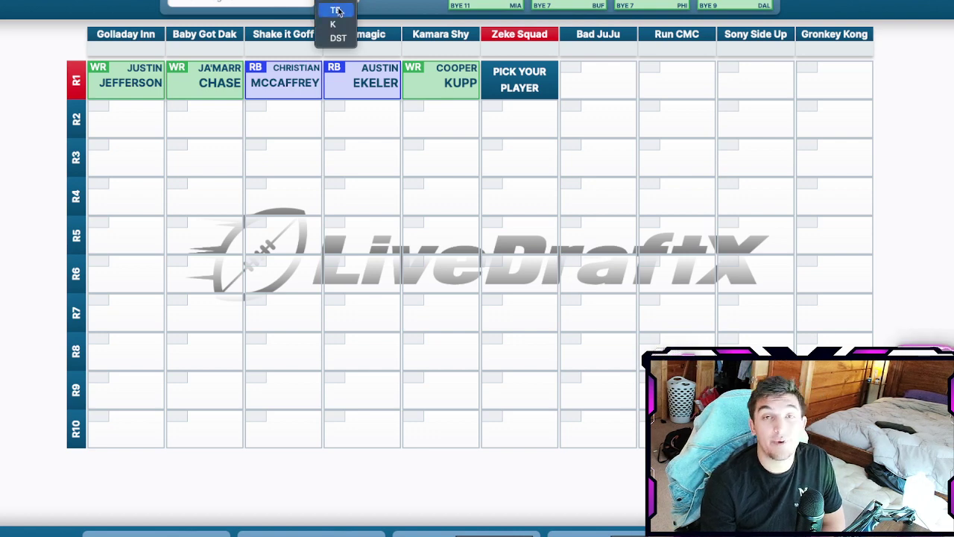
{"action": "left_click", "coordinate": [338, 9]}
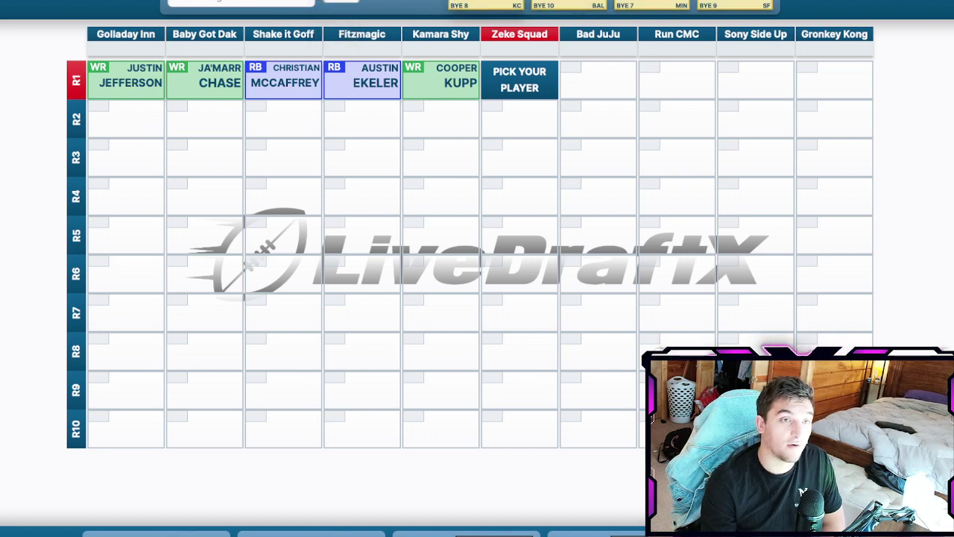
{"action": "left_click_drag", "start_coordinate": [485, 9], "coordinate": [539, 75]}
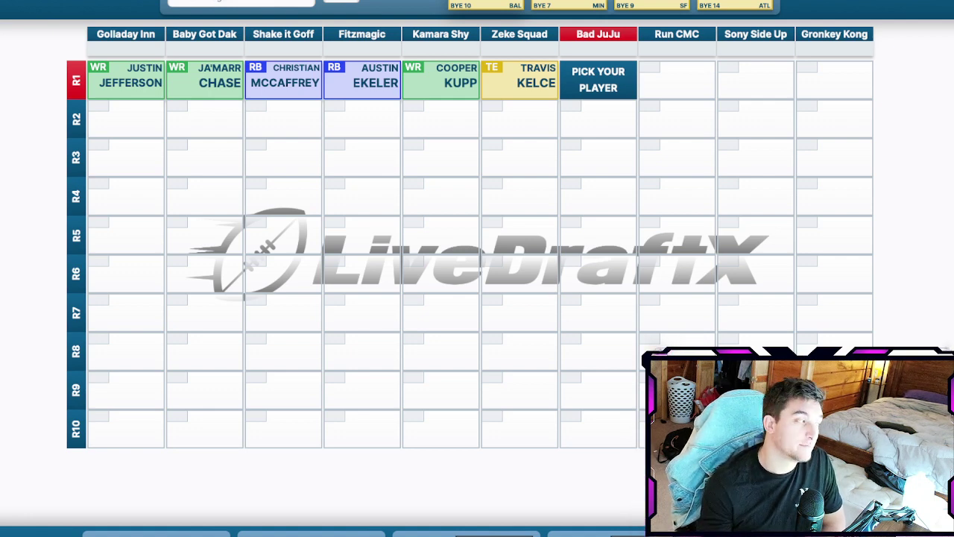
Check the available WR players, switch the position filter to RB and draft Nick Chubb for Bad JuJu in round 1.
{"action": "left_click", "coordinate": [337, 3]}
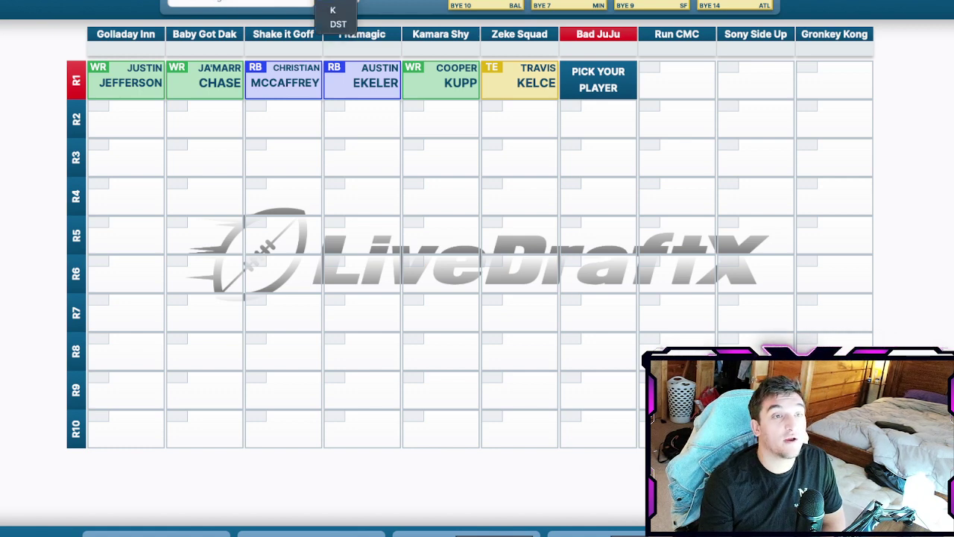
{"action": "left_click", "coordinate": [338, 23]}
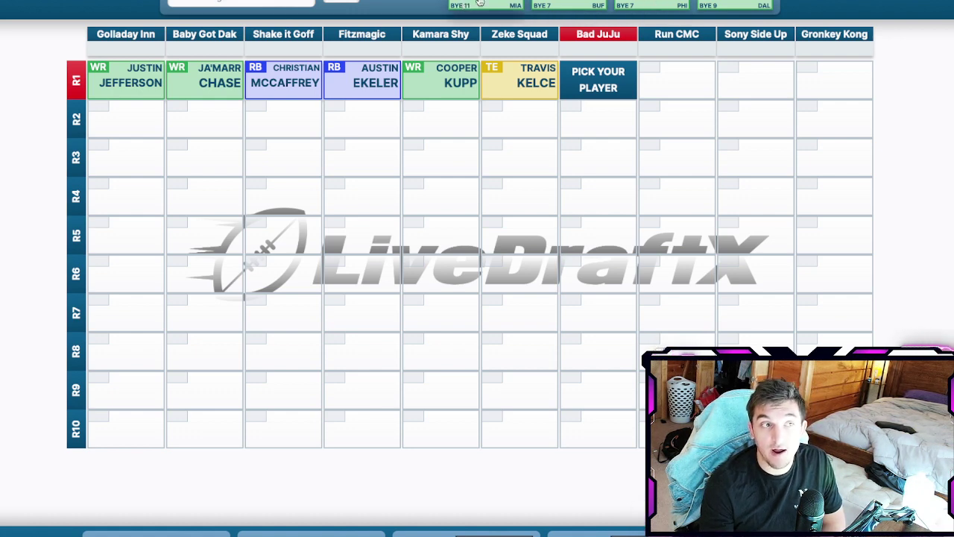
{"action": "left_click", "coordinate": [340, 2]}
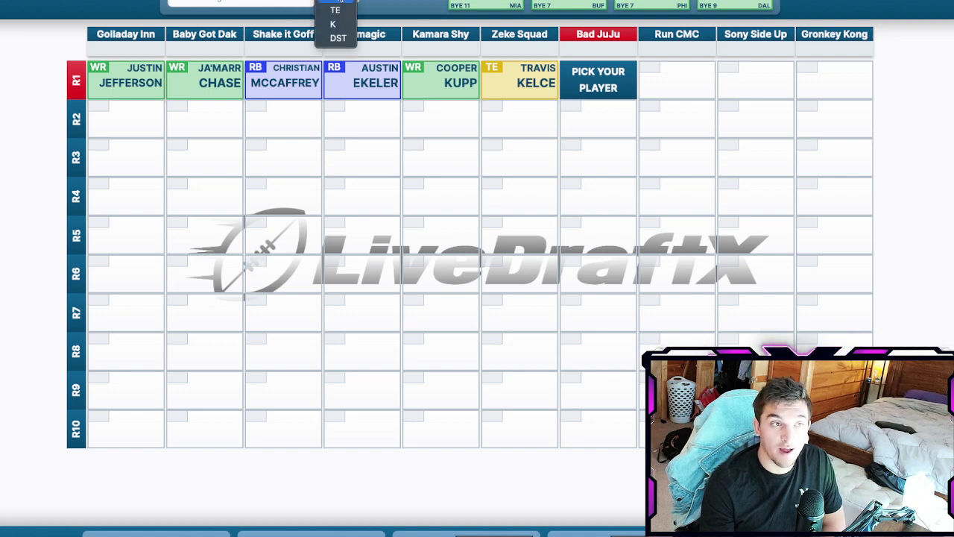
{"action": "left_click", "coordinate": [333, 24]}
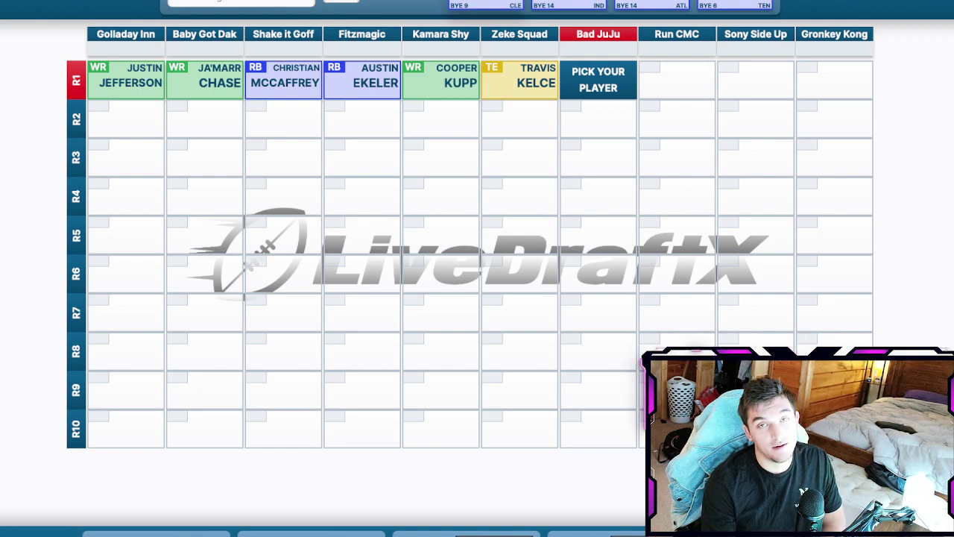
{"action": "left_click_drag", "start_coordinate": [488, 6], "coordinate": [600, 85]}
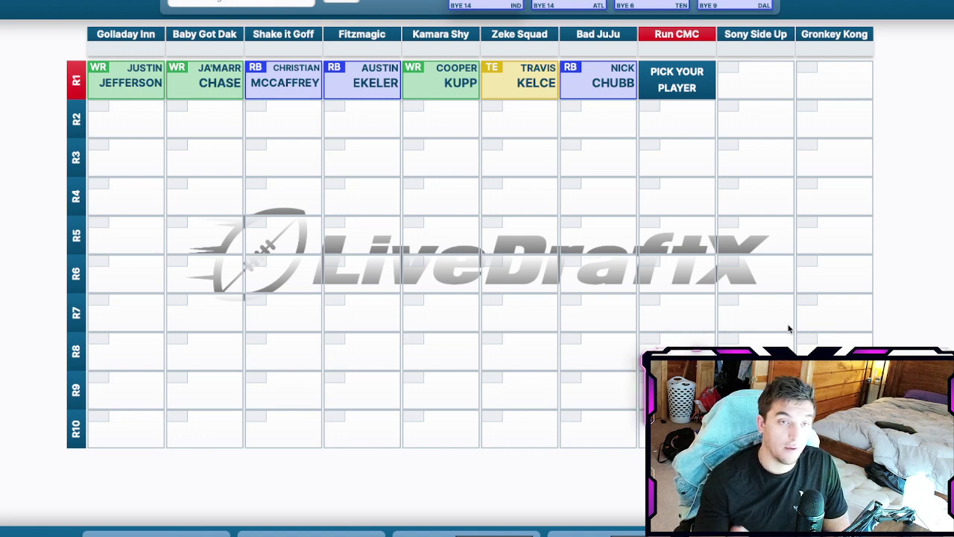
Filter the player pool to WR and draft Tyreek Hill for Run CMC in round 1.
{"action": "left_click", "coordinate": [342, 7]}
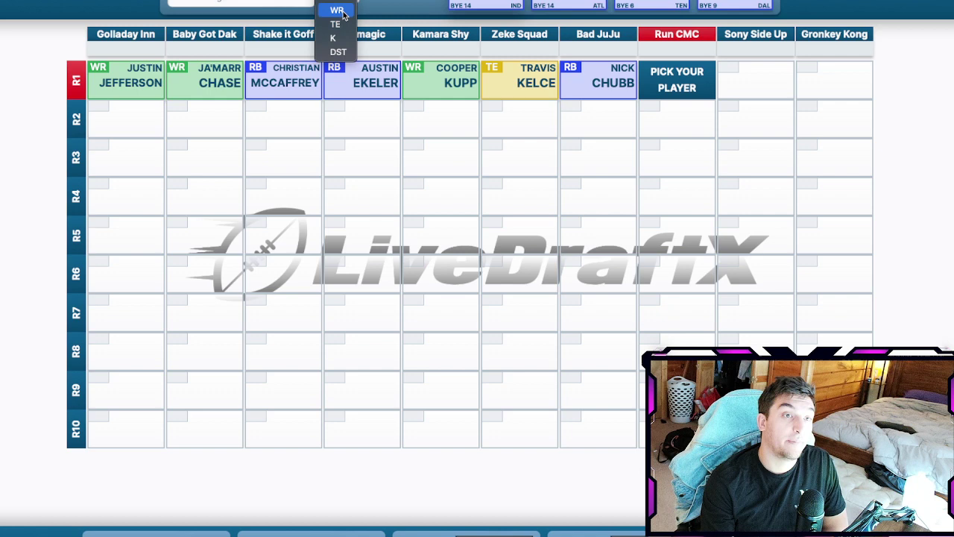
{"action": "left_click", "coordinate": [337, 10]}
{"action": "left_click_drag", "start_coordinate": [485, 6], "coordinate": [665, 82]}
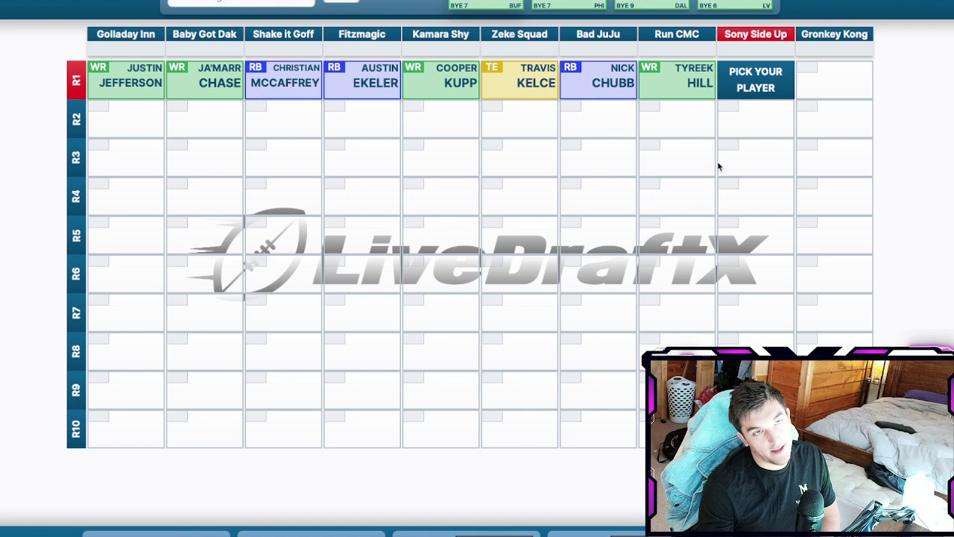
Filter the player pool to RB and draft Jonathan Taylor for Sony Side Up in round 1.
{"action": "left_click", "coordinate": [350, 3]}
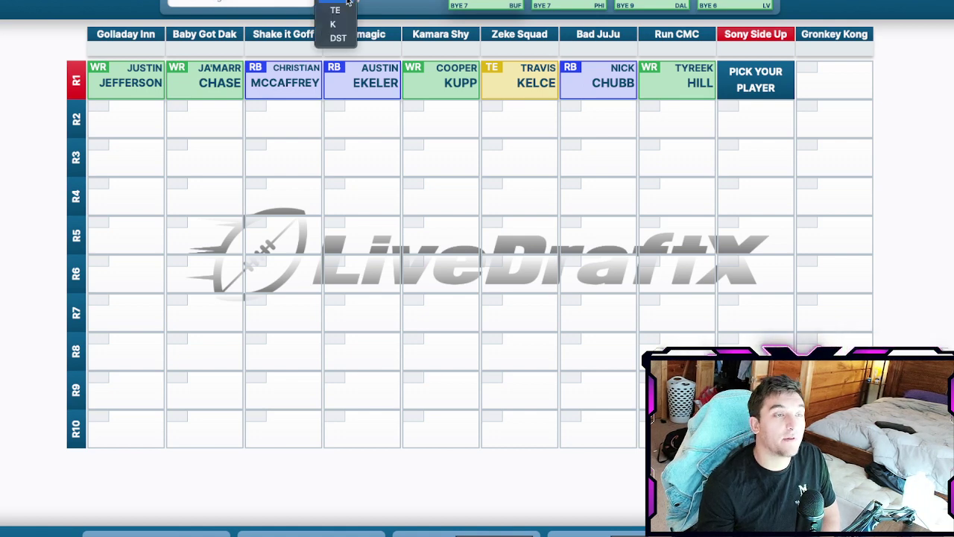
{"action": "left_click", "coordinate": [335, 4]}
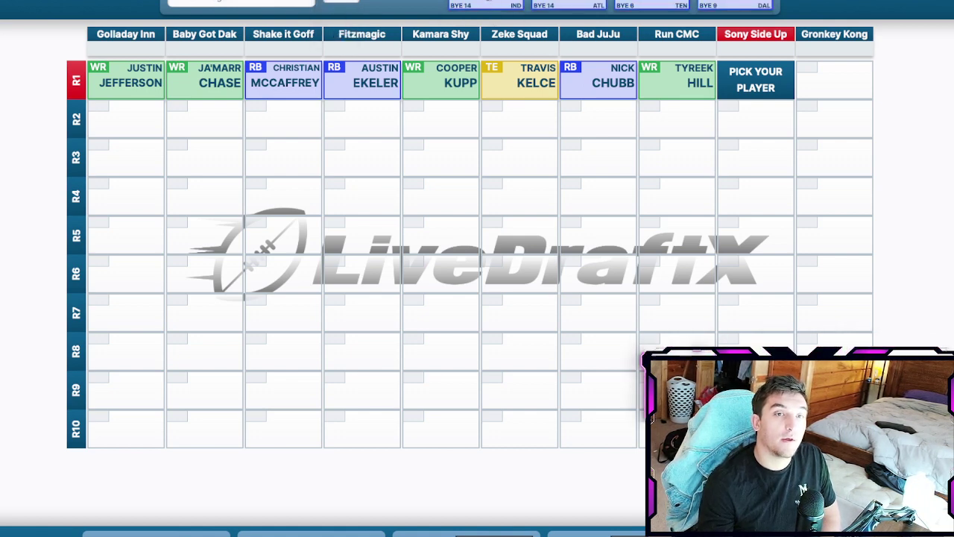
{"action": "left_click_drag", "start_coordinate": [492, 8], "coordinate": [761, 82]}
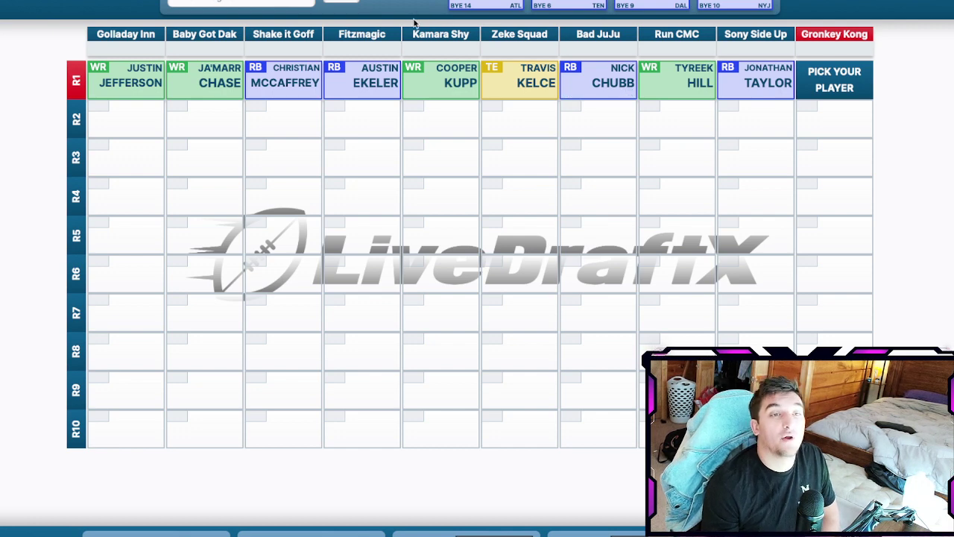
Draft WR Stefon Diggs in round 1 and RB Bijan Robinson in round 2 for Gronkey Kong.
{"action": "left_click", "coordinate": [361, 2]}
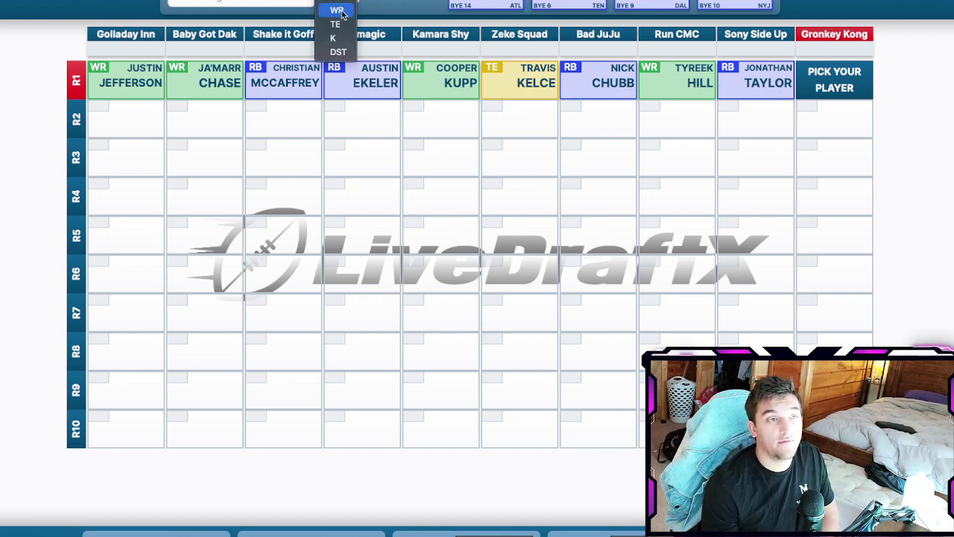
{"action": "left_click", "coordinate": [344, 9]}
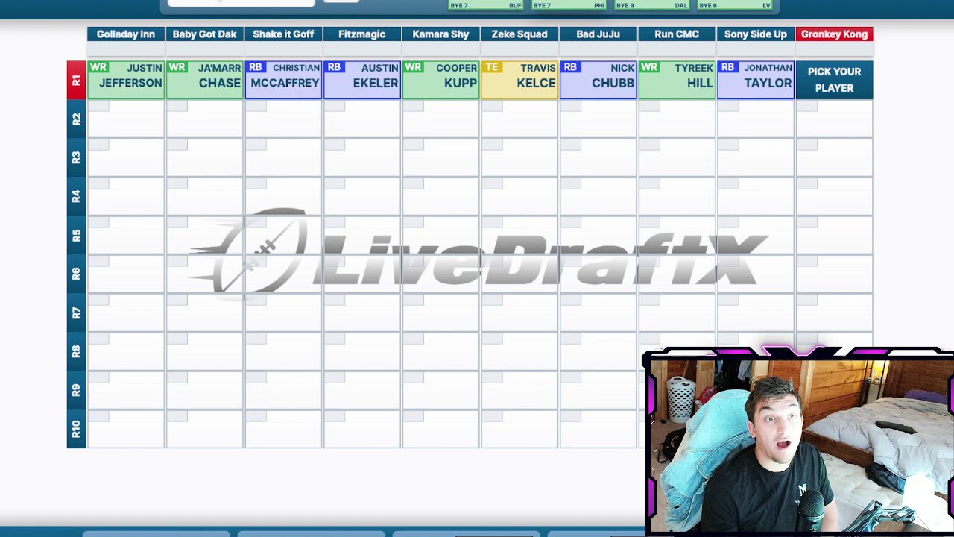
{"action": "left_click_drag", "start_coordinate": [484, 6], "coordinate": [817, 80]}
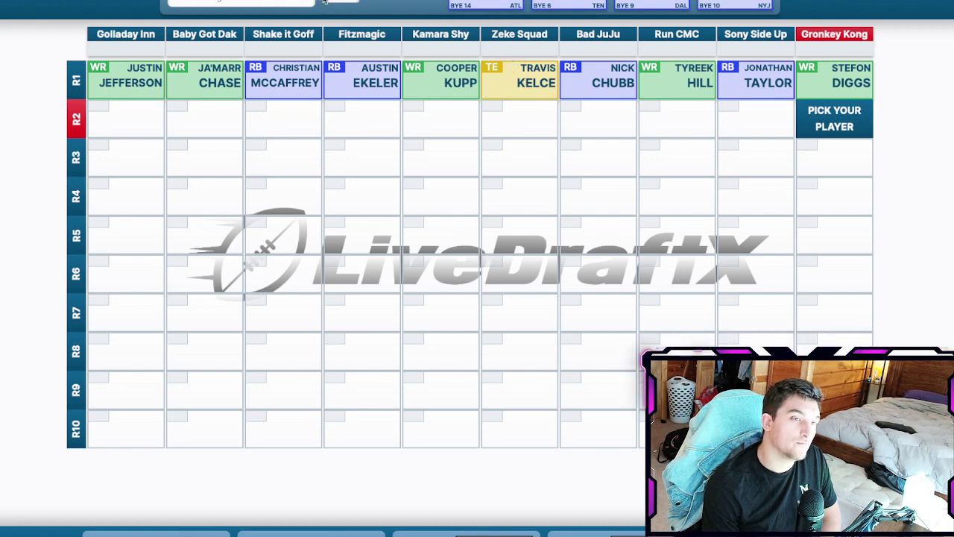
{"action": "left_click", "coordinate": [500, 6]}
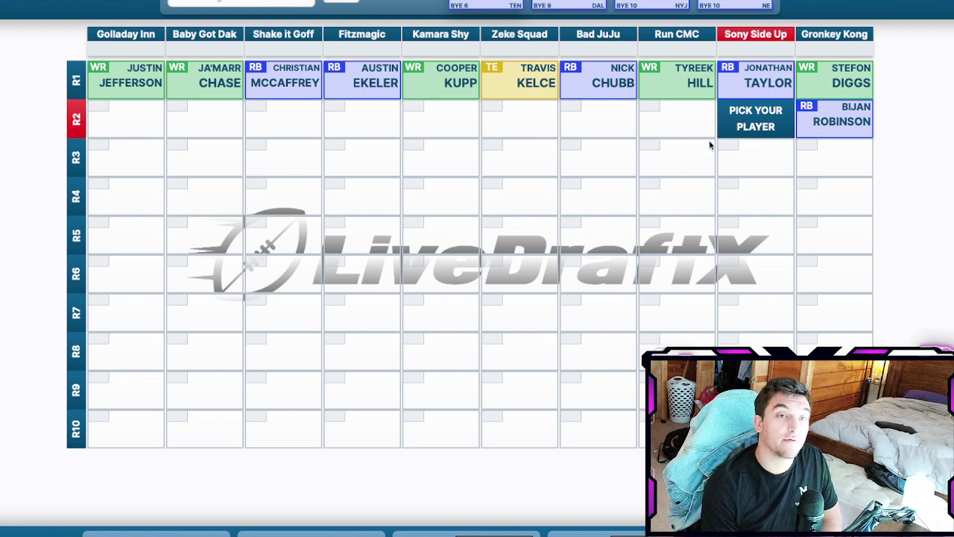
Filter the player pool to WR and draft CeeDee Lamb for Sony Side Up in round 2.
{"action": "left_click", "coordinate": [337, 3]}
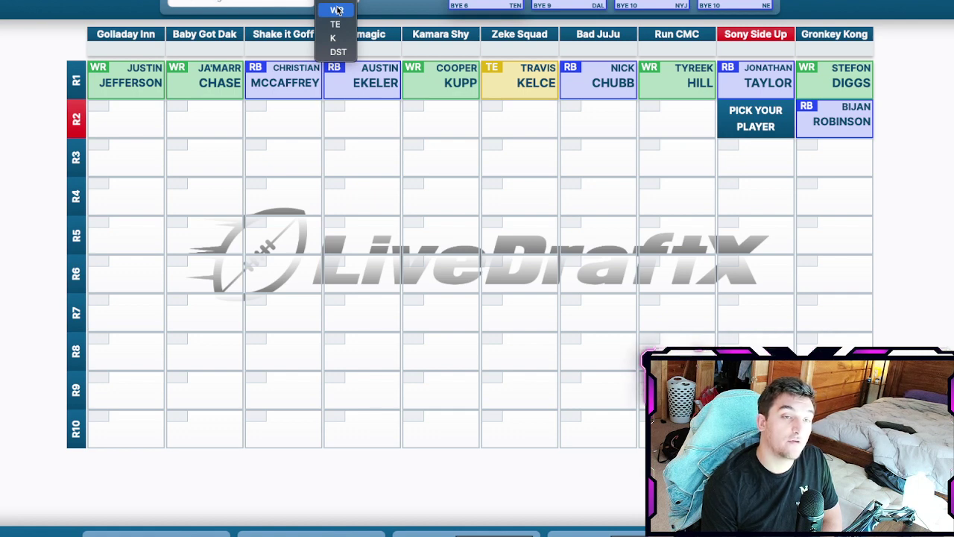
{"action": "left_click", "coordinate": [337, 9]}
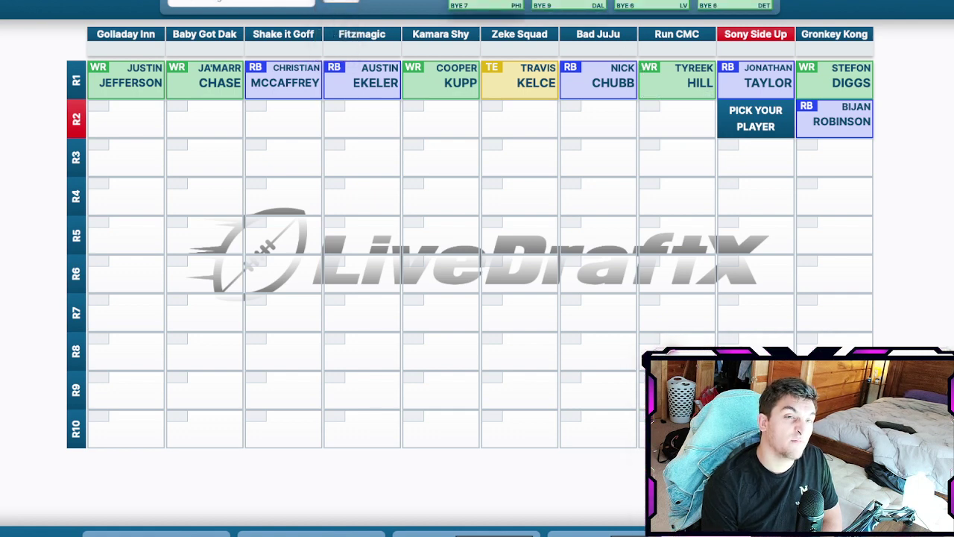
{"action": "left_click_drag", "start_coordinate": [569, 6], "coordinate": [749, 119]}
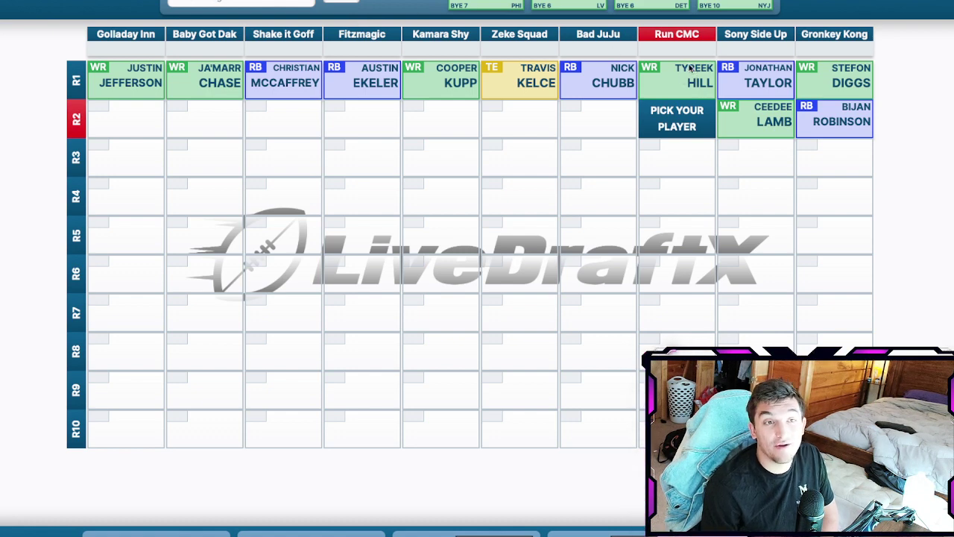
Filter the player pool to RB and draft Tony Pollard for Run CMC in round 2.
{"action": "left_click", "coordinate": [334, 3]}
{"action": "left_click", "coordinate": [333, 24]}
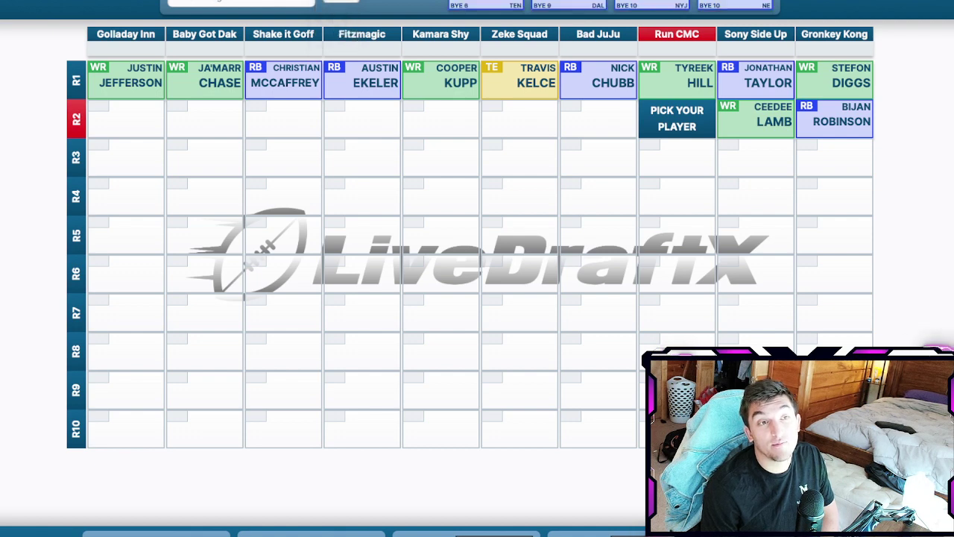
{"action": "left_click", "coordinate": [566, 6]}
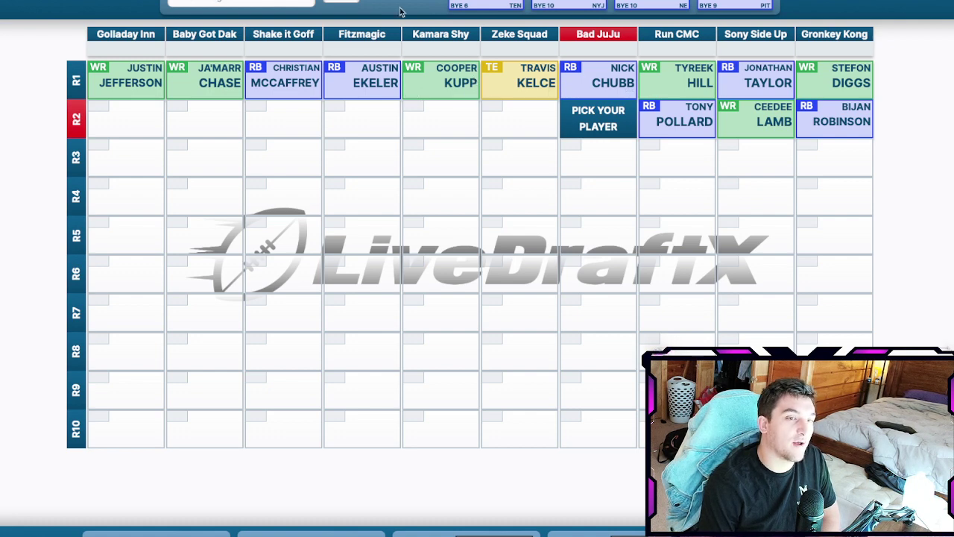
Filter the player pool to WR and draft AJ Brown for Bad JuJu and Davante Adams for Zeke Squad in round 2.
{"action": "left_click", "coordinate": [340, 1]}
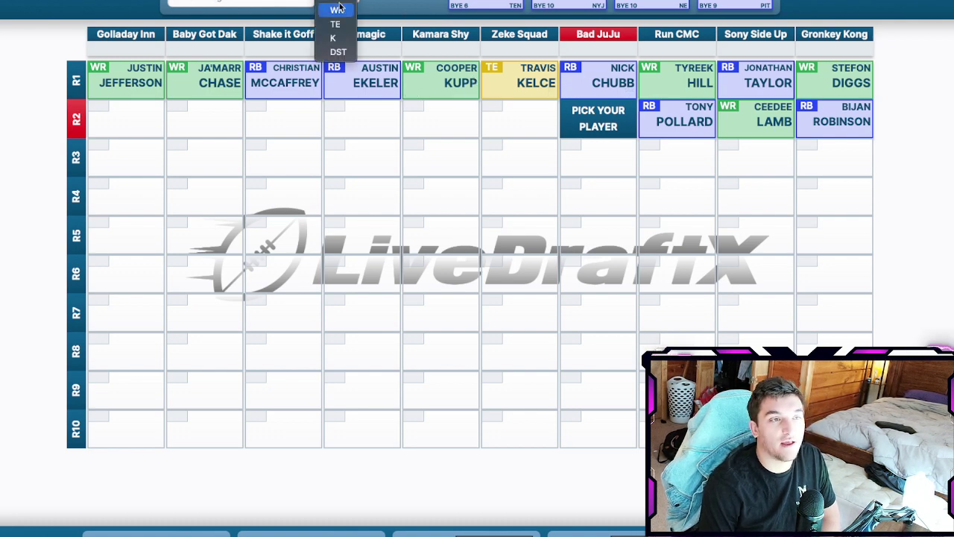
{"action": "left_click", "coordinate": [337, 11]}
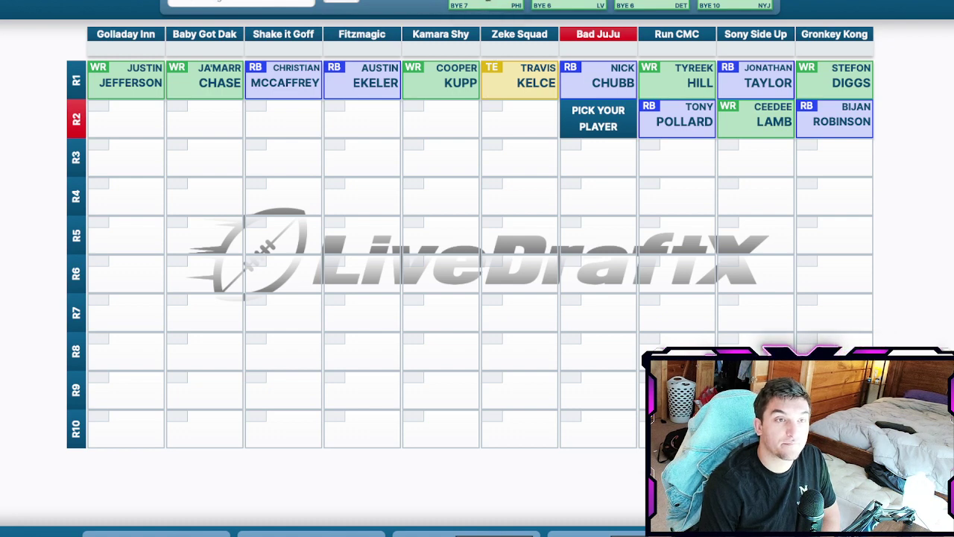
{"action": "left_click_drag", "start_coordinate": [577, 53], "coordinate": [556, 7]}
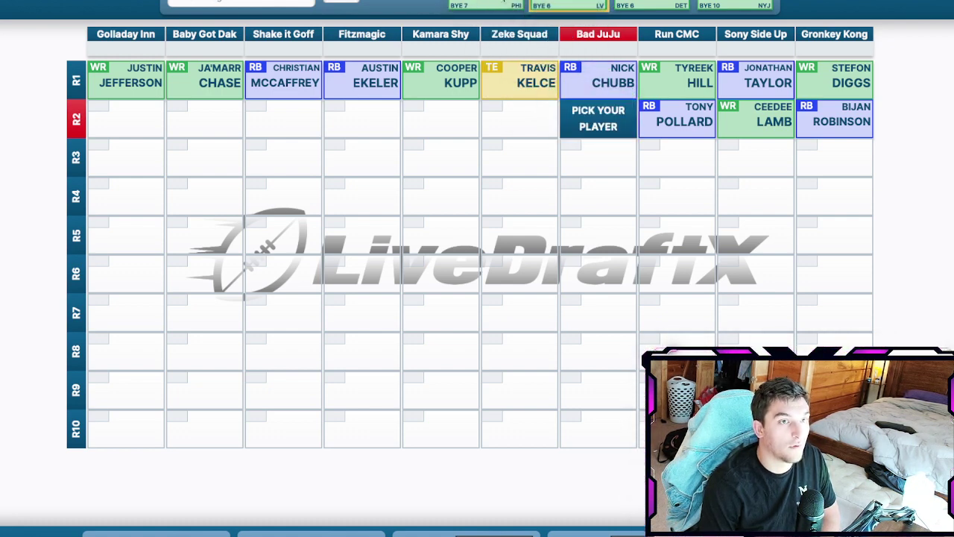
{"action": "left_click_drag", "start_coordinate": [484, 6], "coordinate": [598, 120]}
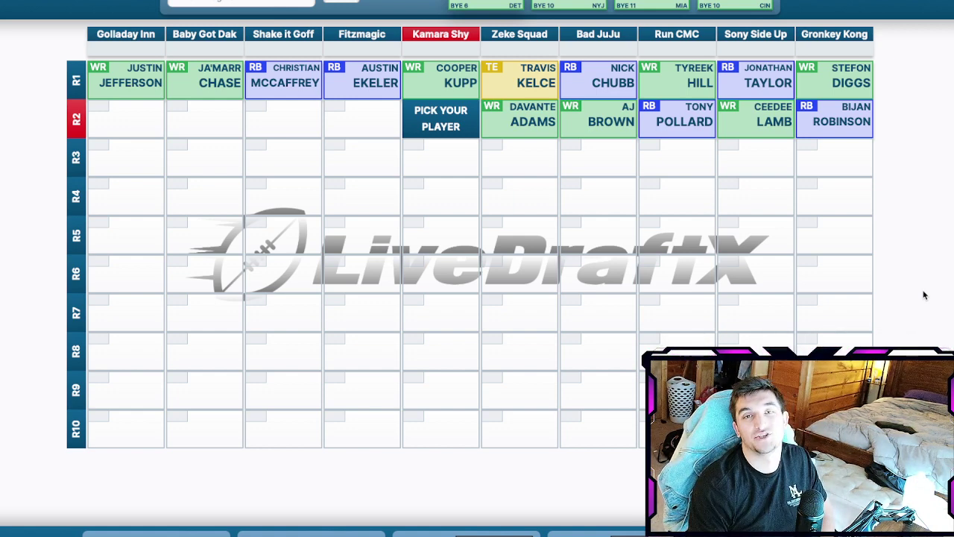
Filter the player pool to RB and draft Derrick Henry for Kamara Shy in round 2.
{"action": "left_click", "coordinate": [341, 3]}
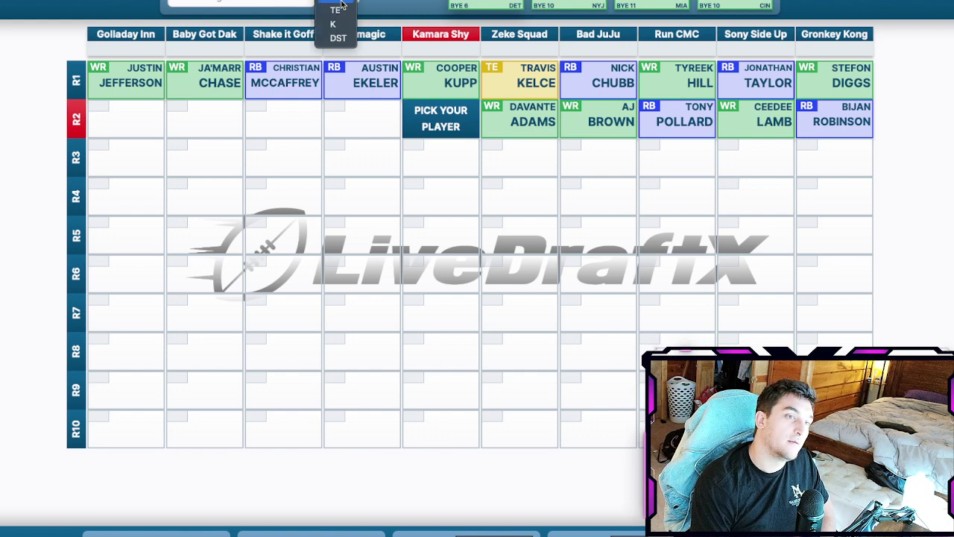
{"action": "left_click", "coordinate": [338, 38]}
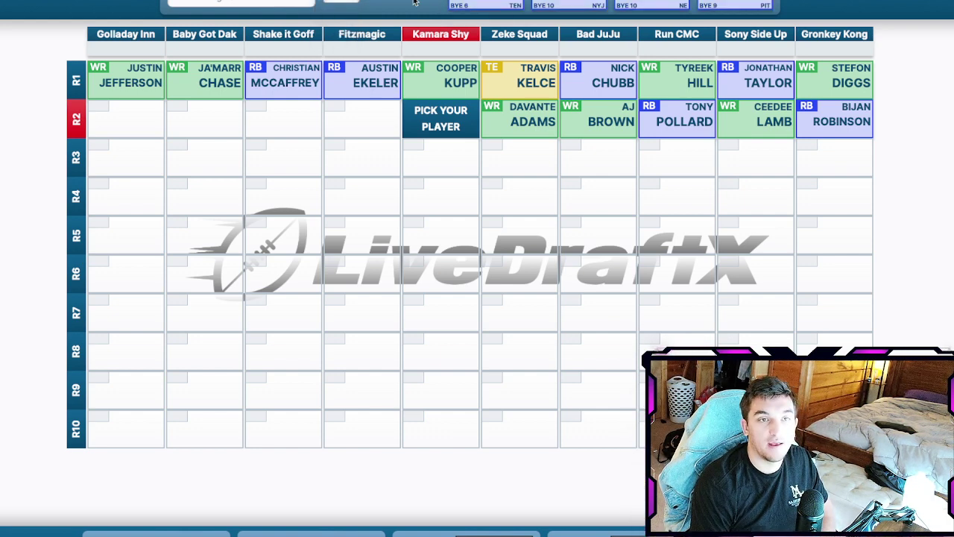
{"action": "left_click_drag", "start_coordinate": [462, 5], "coordinate": [441, 127]}
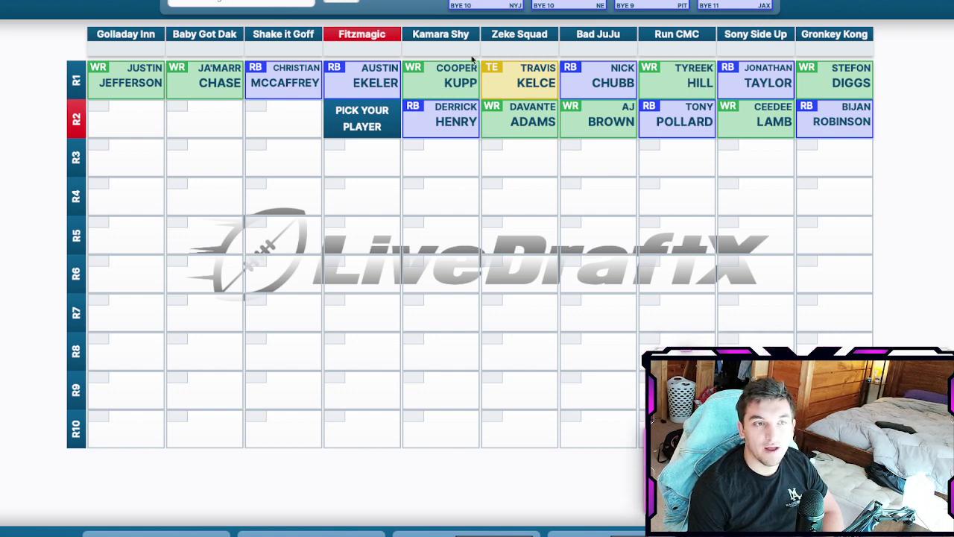
Filter the player pool to TE and draft George Kittle for Fitzmagic in round 2.
{"action": "left_click", "coordinate": [341, 1]}
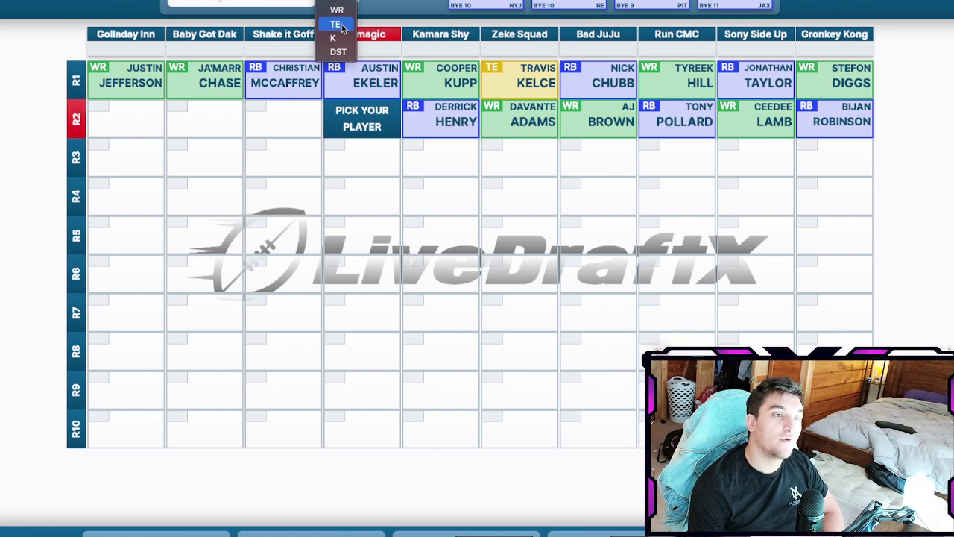
{"action": "left_click", "coordinate": [337, 23]}
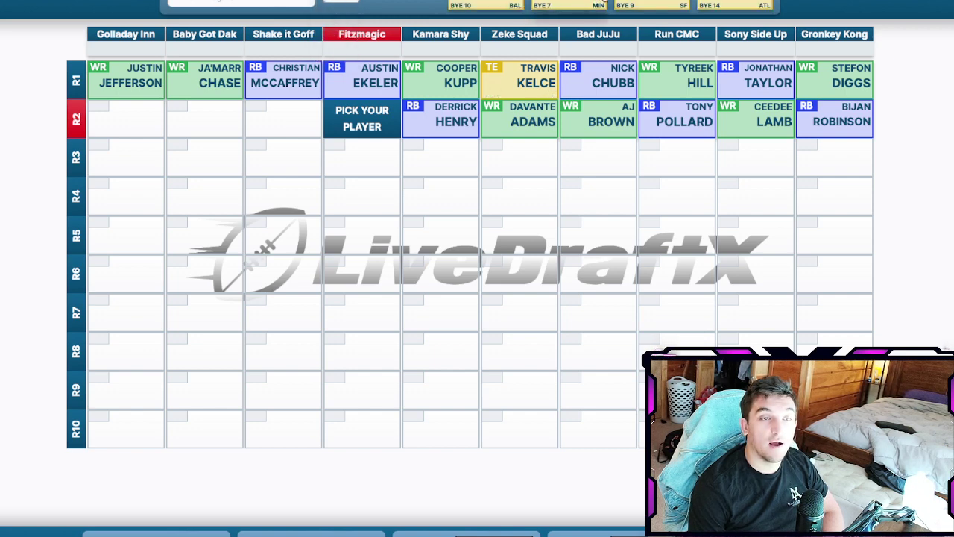
{"action": "left_click_drag", "start_coordinate": [645, 3], "coordinate": [380, 121]}
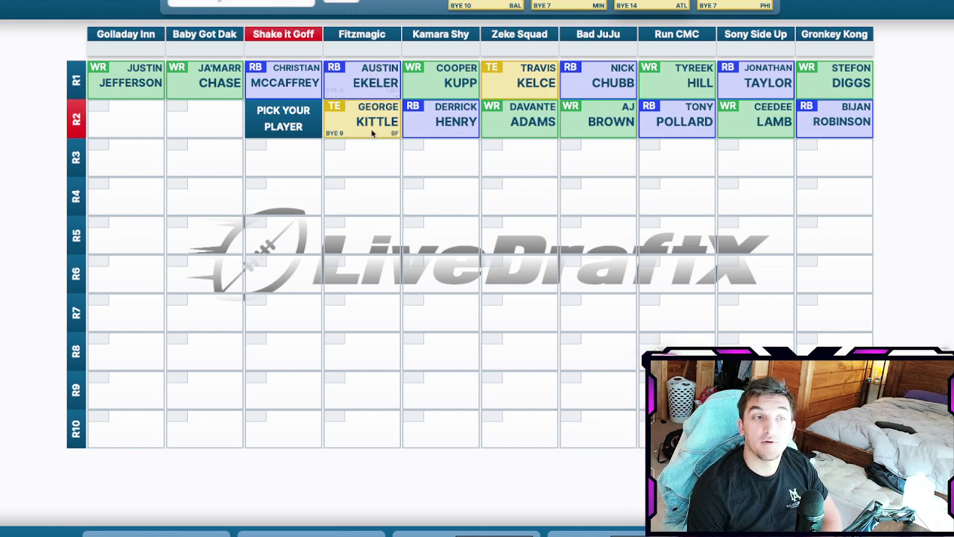
Filter the player pool to RB and draft Travis Etienne for Shake it Goff in round 2.
{"action": "left_click", "coordinate": [349, 3]}
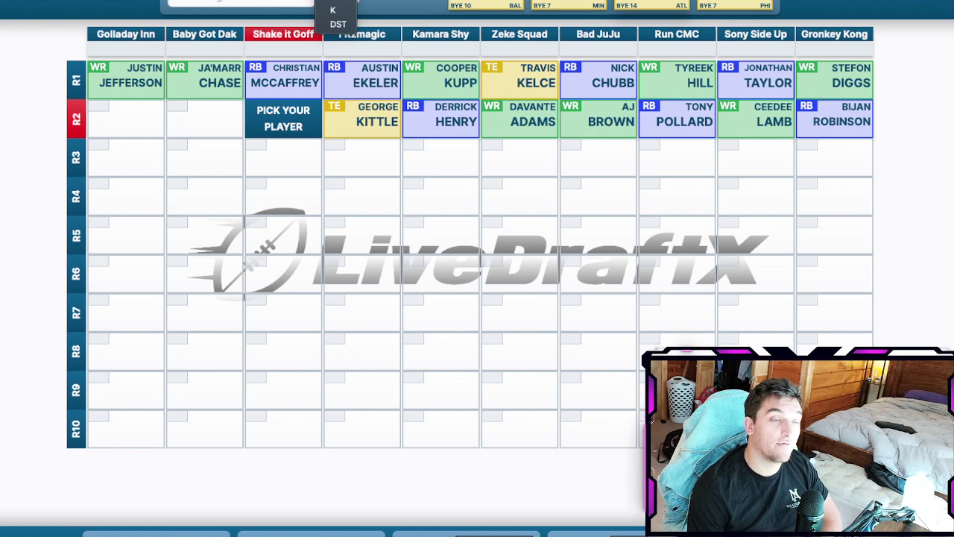
{"action": "left_click", "coordinate": [337, 24]}
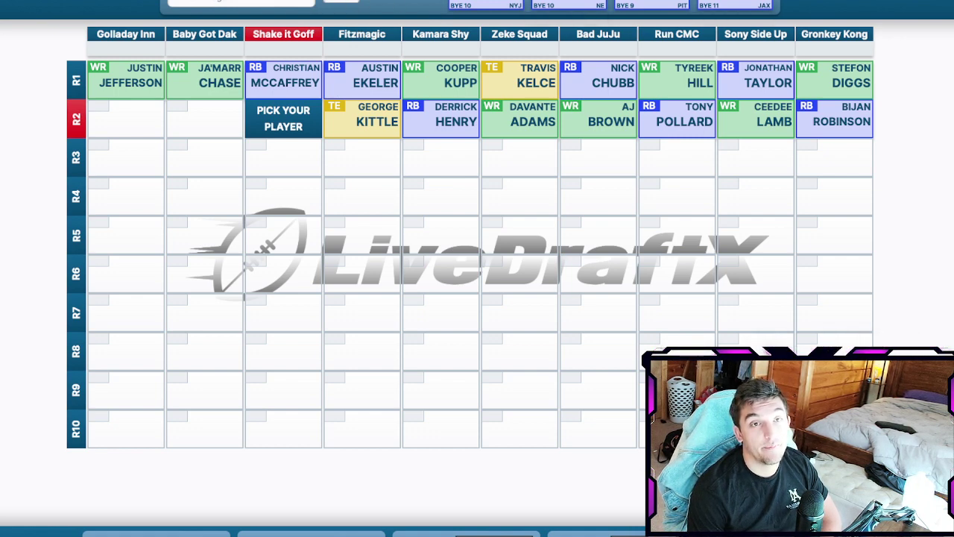
{"action": "left_click_drag", "start_coordinate": [738, 6], "coordinate": [312, 117]}
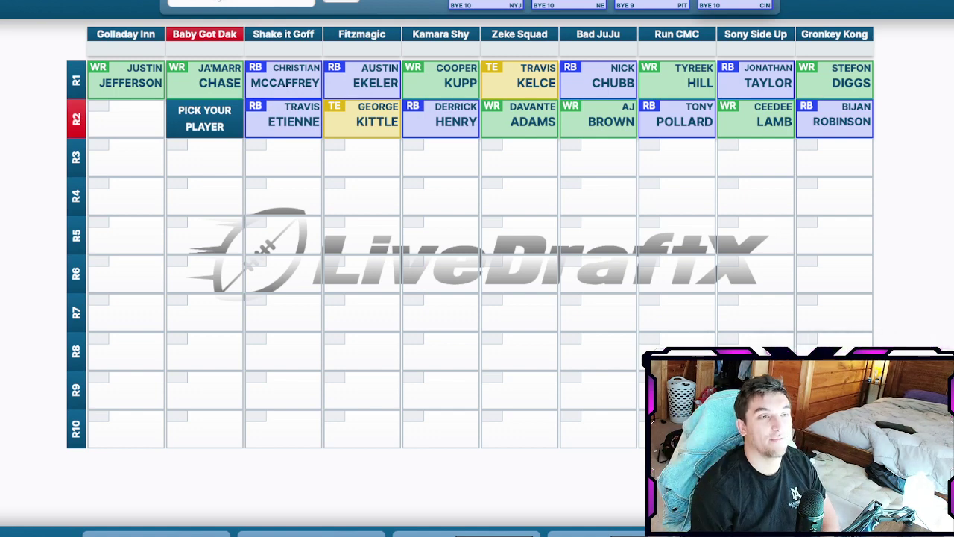
Compare the available QBs, WRs and RBs and draft RB Breece Hall for Baby Got Dak in round 2.
{"action": "left_click", "coordinate": [349, 2]}
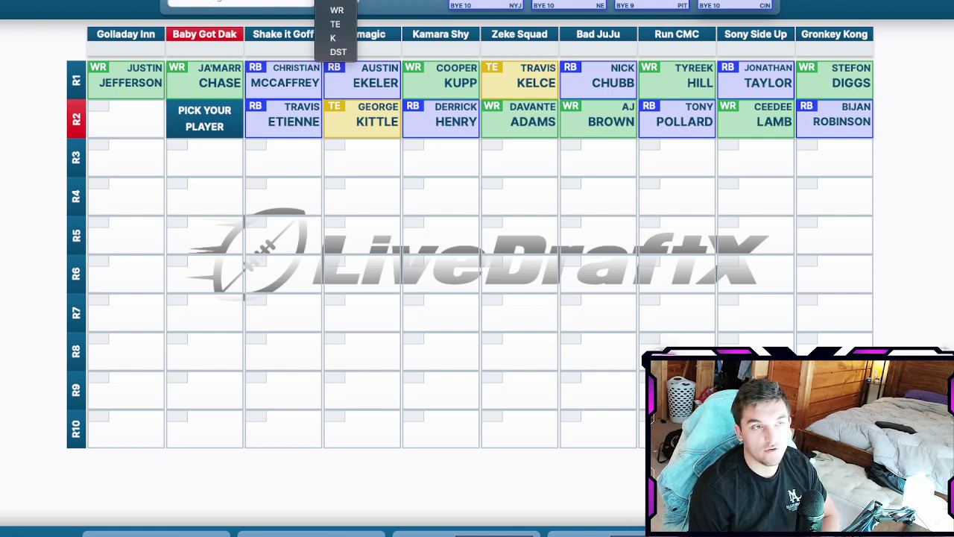
{"action": "left_click", "coordinate": [335, 2]}
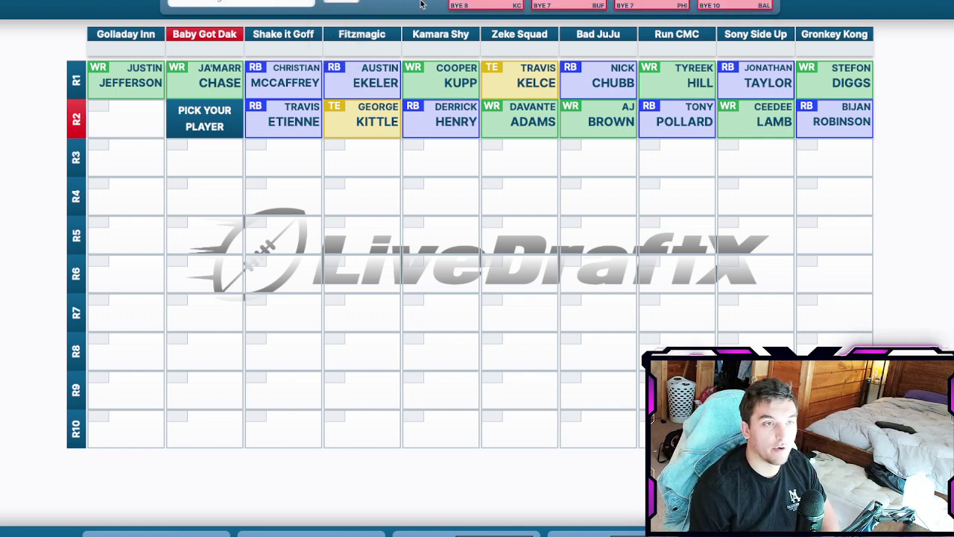
{"action": "left_click", "coordinate": [341, 3]}
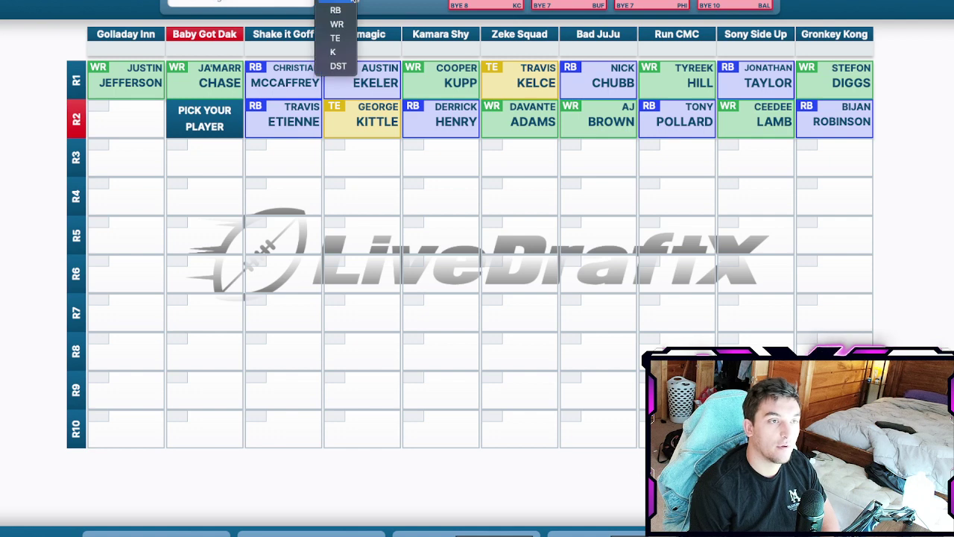
{"action": "left_click", "coordinate": [346, 28]}
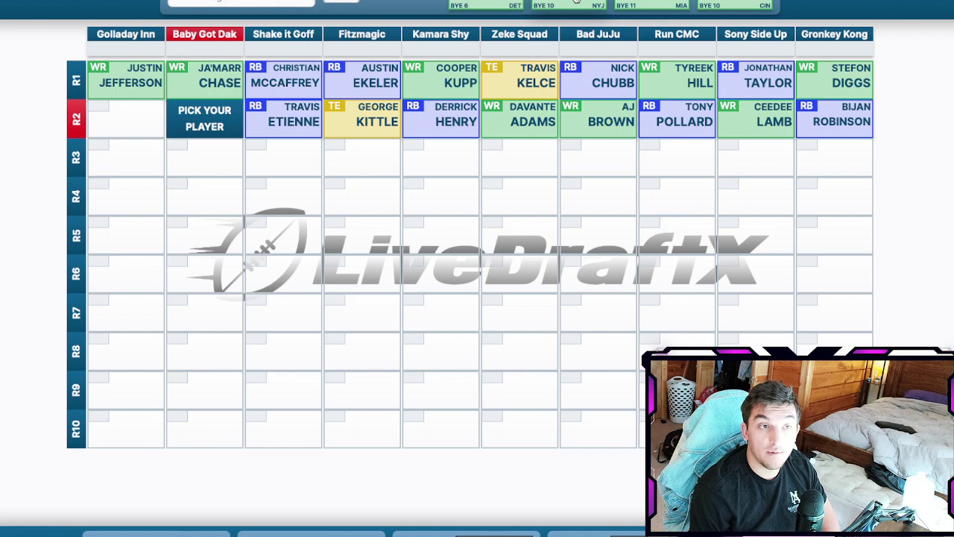
{"action": "left_click", "coordinate": [341, 3]}
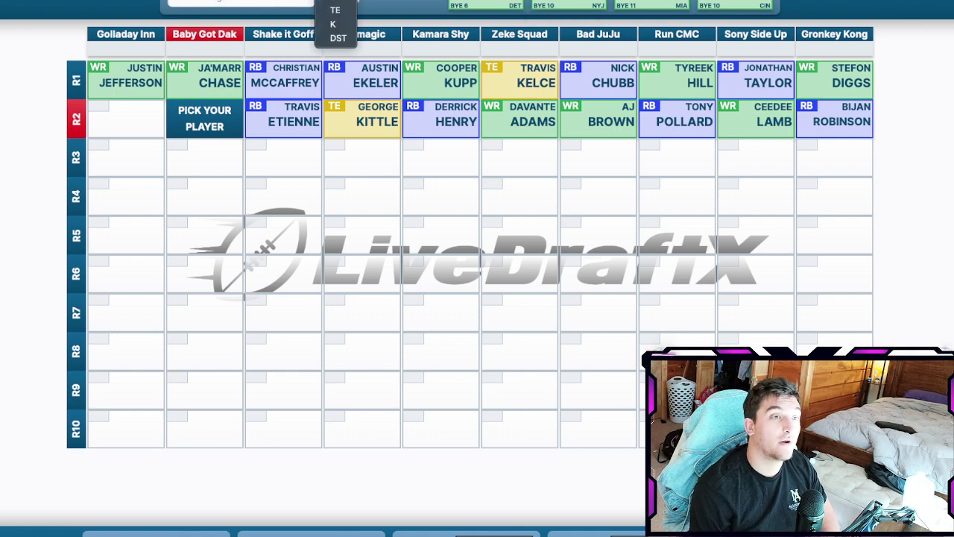
{"action": "left_click", "coordinate": [336, 2]}
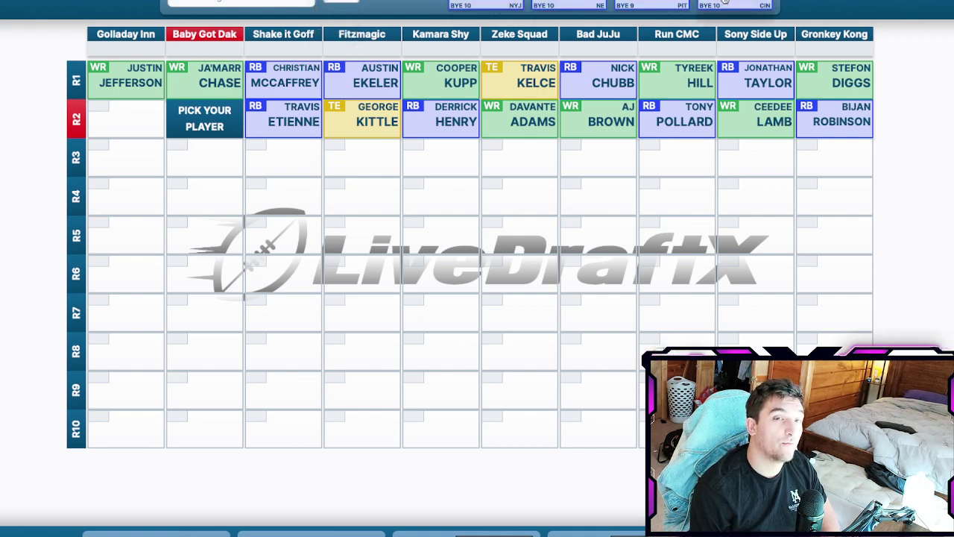
{"action": "left_click", "coordinate": [357, 5]}
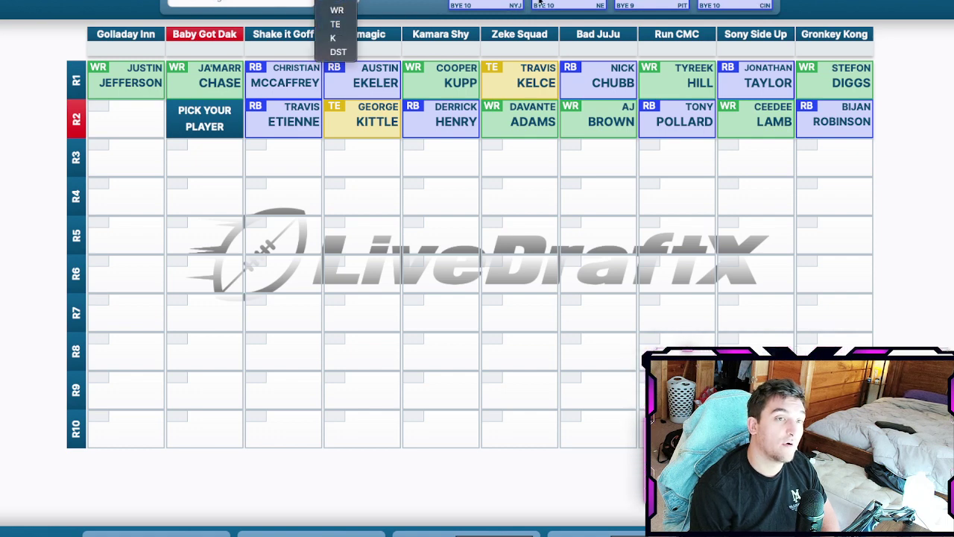
{"action": "left_click_drag", "start_coordinate": [484, 6], "coordinate": [233, 115]}
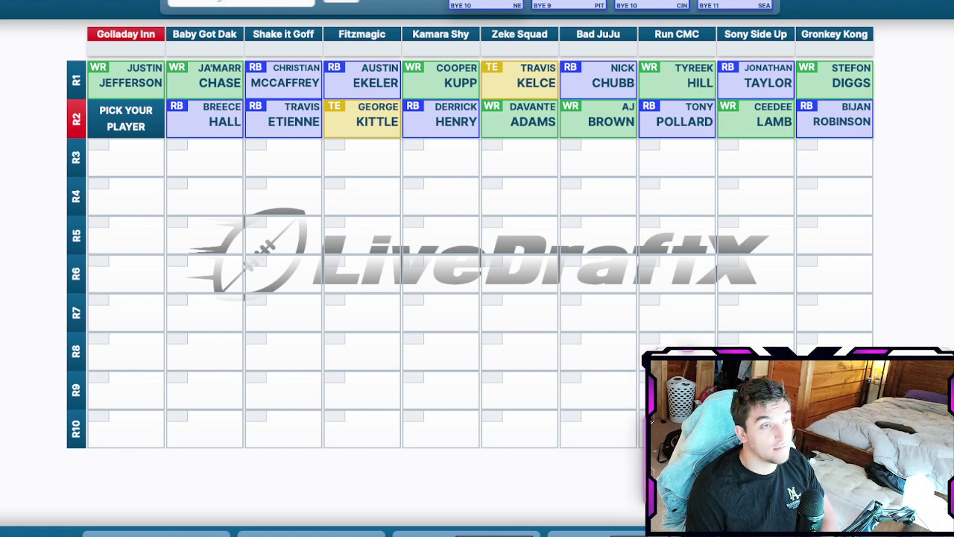
Filter the player pool to TE and draft Mark Andrews for Golladay Inn in round 2.
{"action": "left_click", "coordinate": [341, 2]}
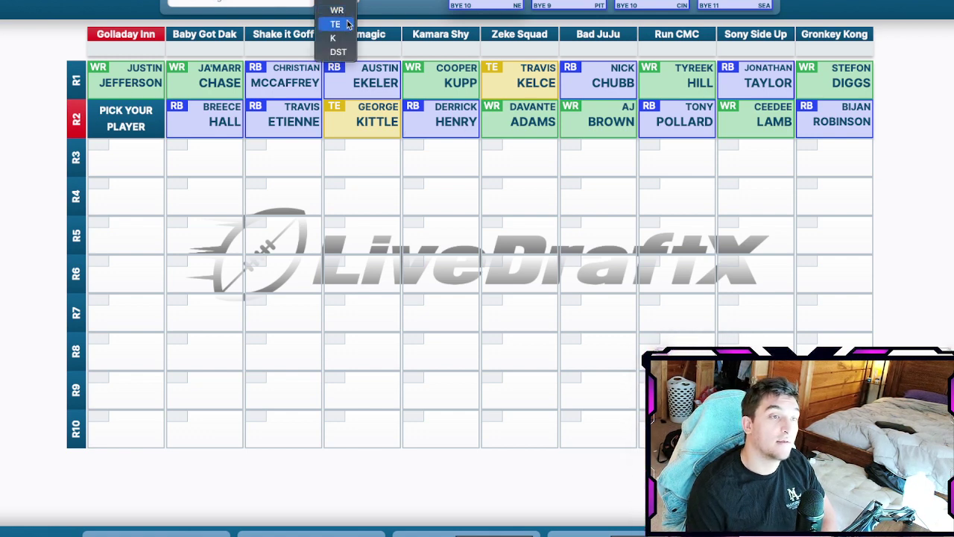
{"action": "left_click", "coordinate": [347, 25]}
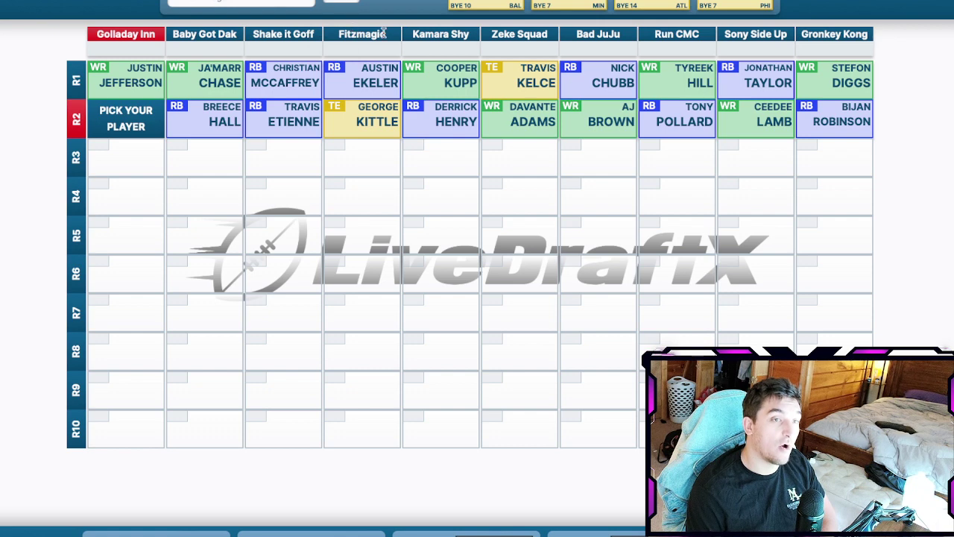
{"action": "left_click_drag", "start_coordinate": [485, 6], "coordinate": [125, 119]}
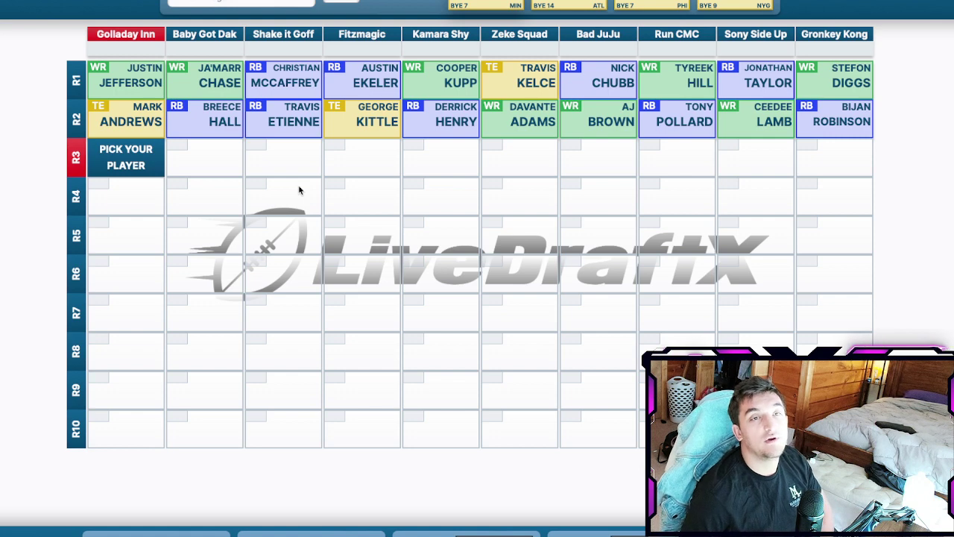
Review the available WRs, RBs, QBs and TEs in the player pool for Golladay Inn's round 3 pick.
{"action": "left_click", "coordinate": [344, 2]}
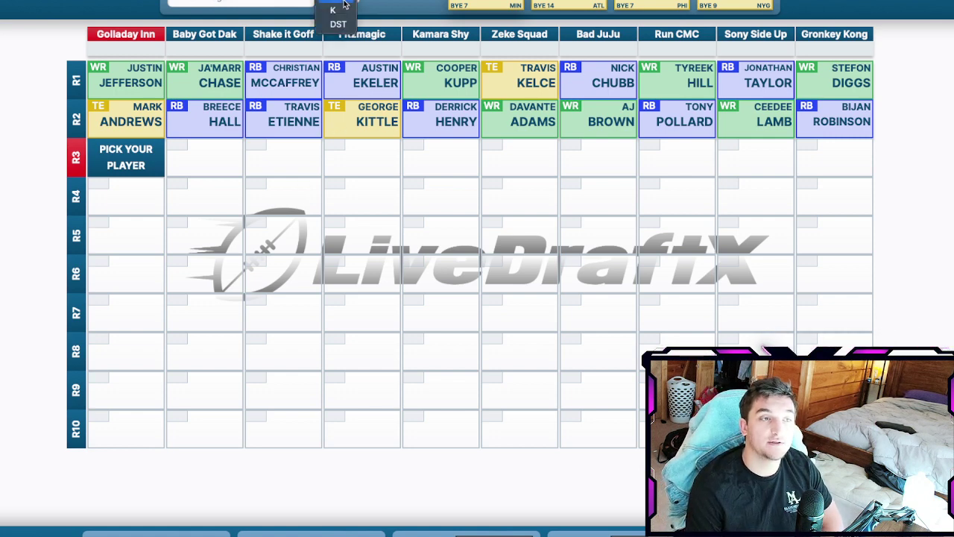
{"action": "left_click", "coordinate": [333, 10]}
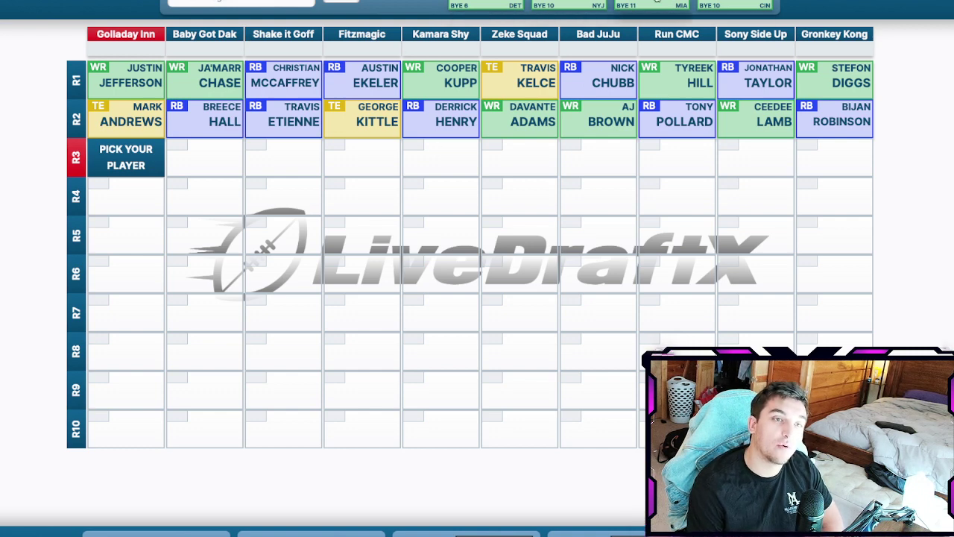
{"action": "left_click", "coordinate": [338, 6]}
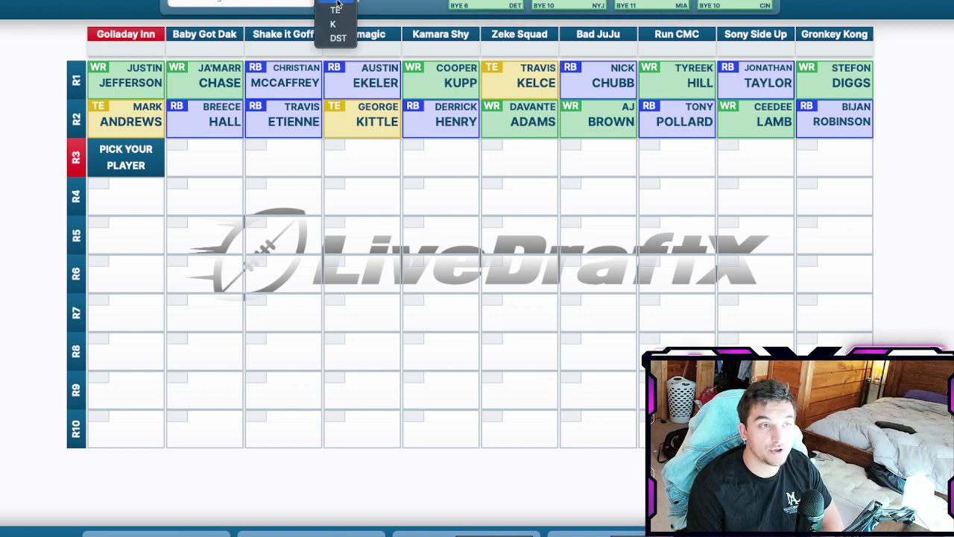
{"action": "left_click", "coordinate": [338, 38]}
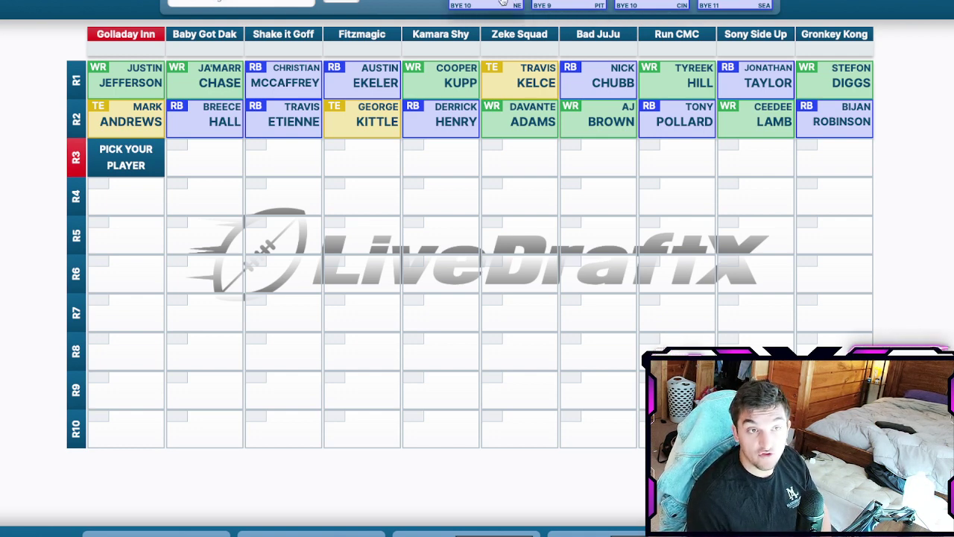
{"action": "left_click", "coordinate": [341, 1]}
{"action": "left_click", "coordinate": [337, 1]}
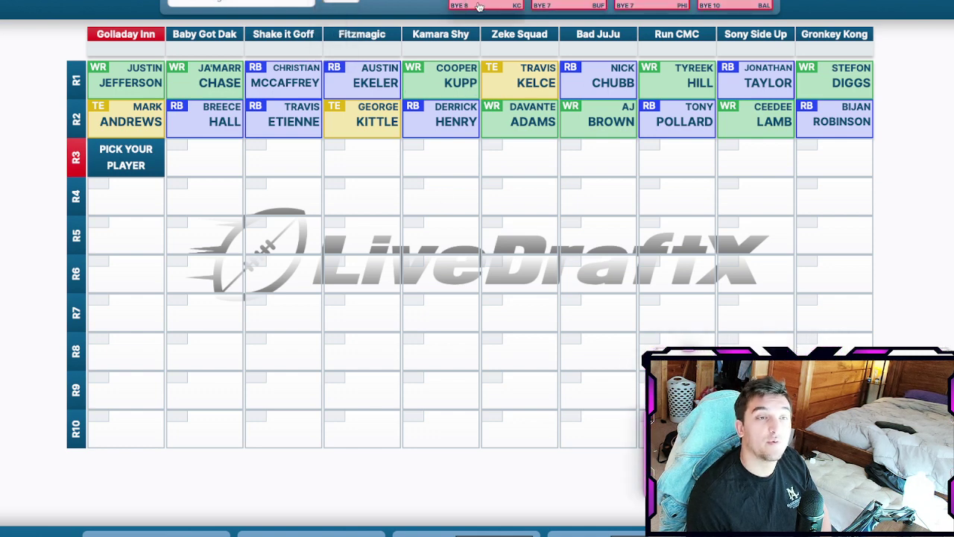
{"action": "left_click", "coordinate": [355, 2]}
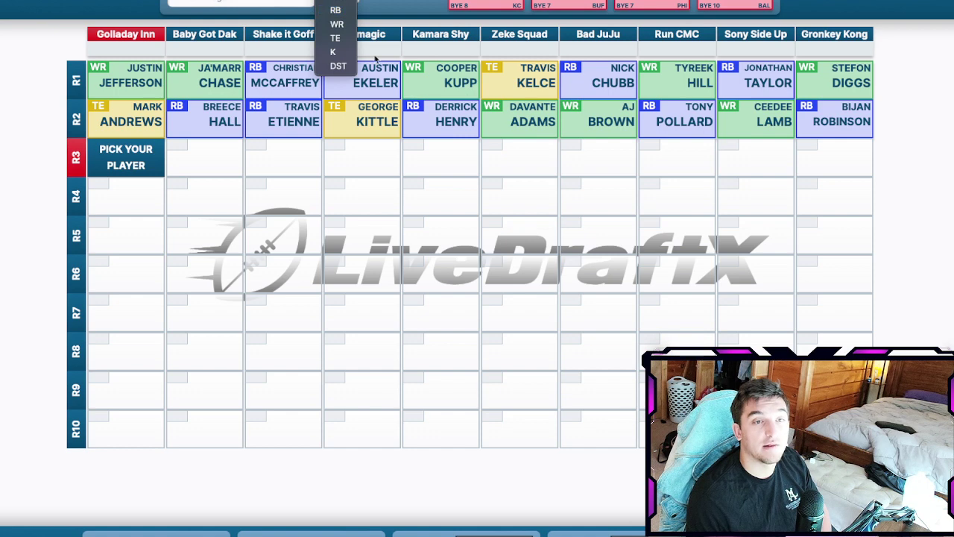
{"action": "left_click", "coordinate": [339, 38]}
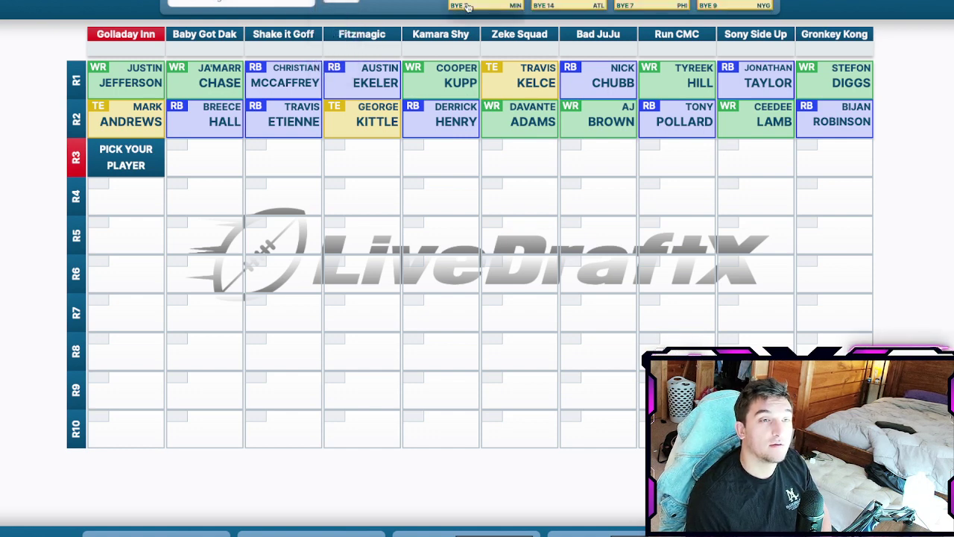